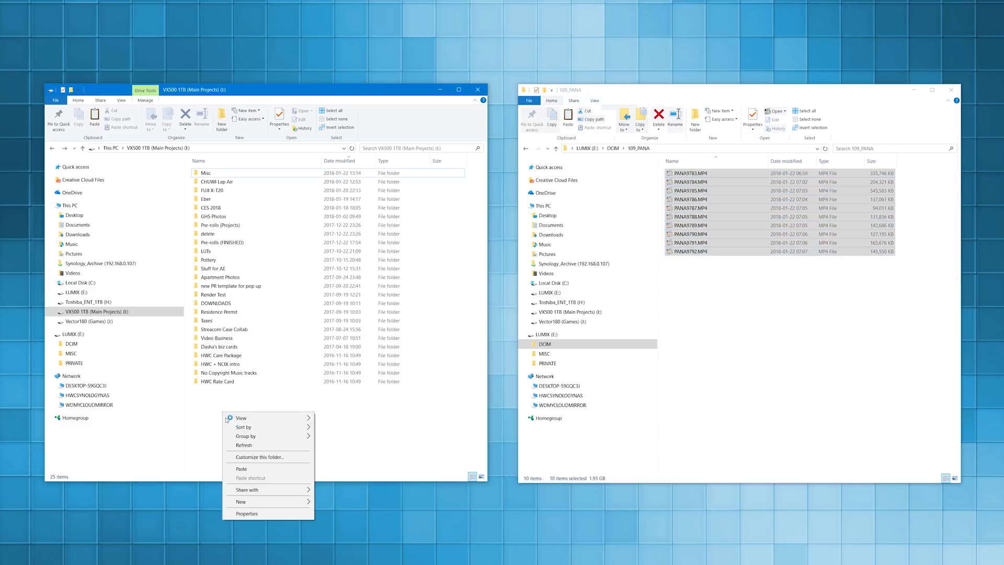
Make a new project folder on the projects drive and paste the PANA camera clips into Footage.
mouse_move(257, 502)
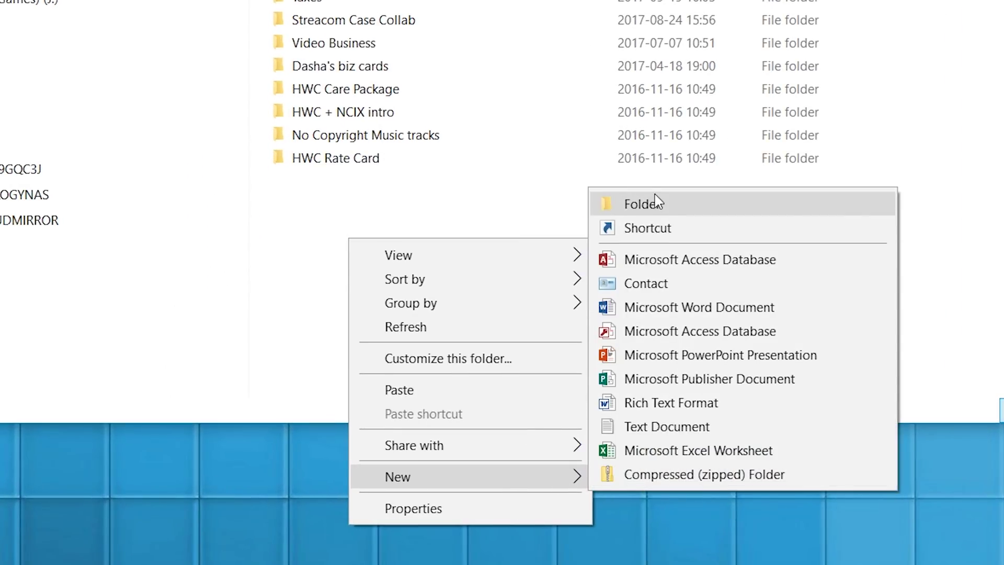
click(656, 198)
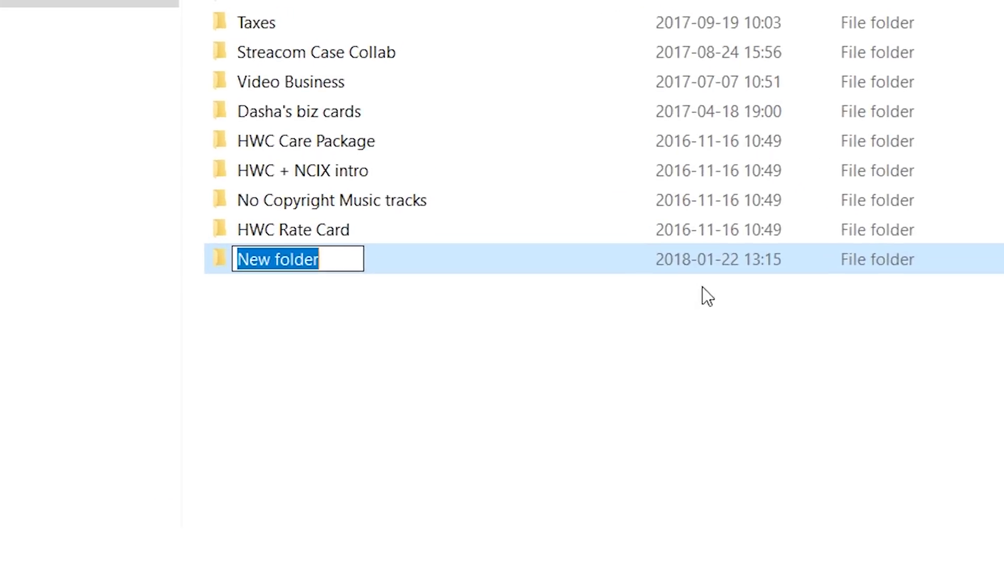
text(D)
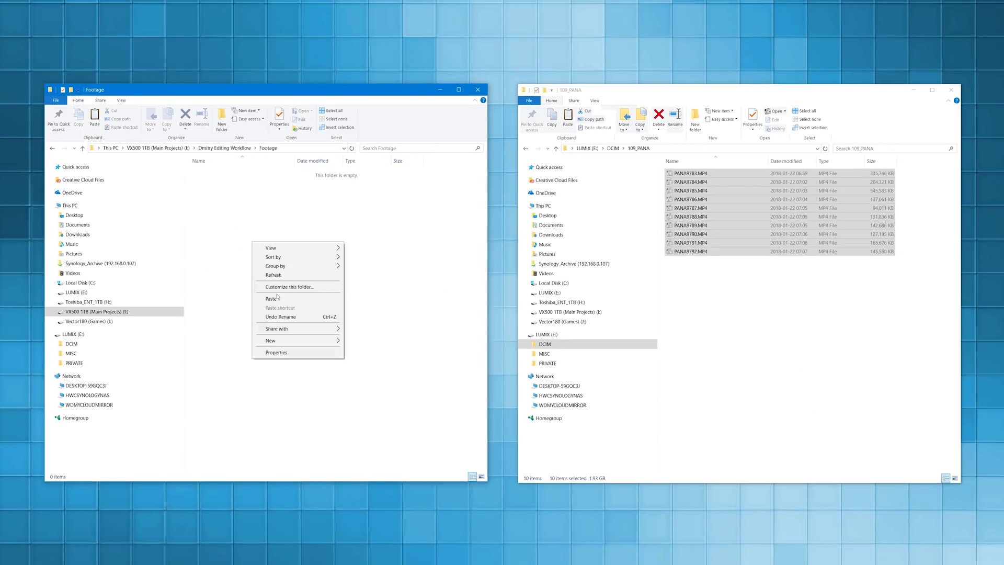
key(ctrl+v)
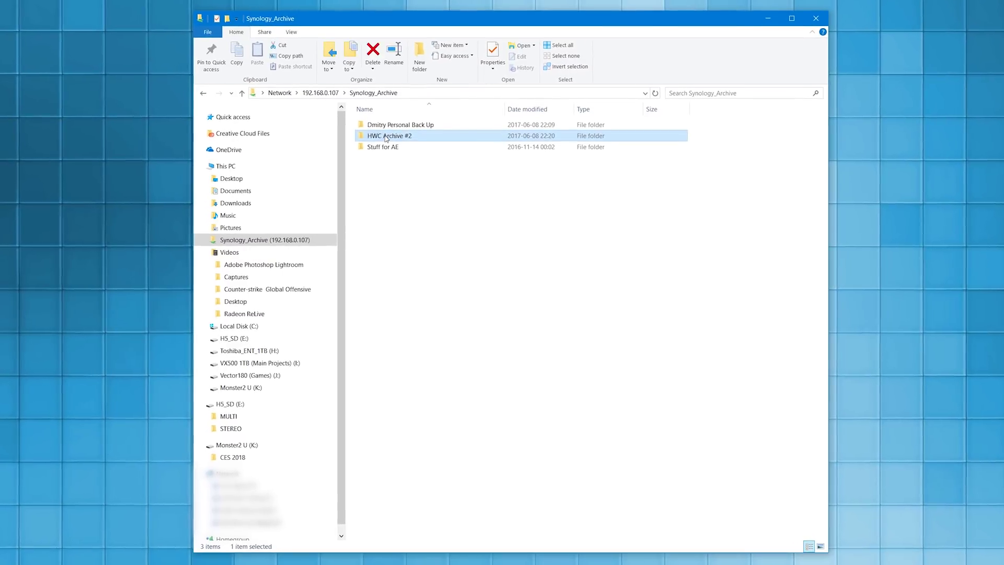
Go into HWC Archive #2 and look through the EVGA DG-77 project folder's files.
double_click(389, 138)
double_click(388, 139)
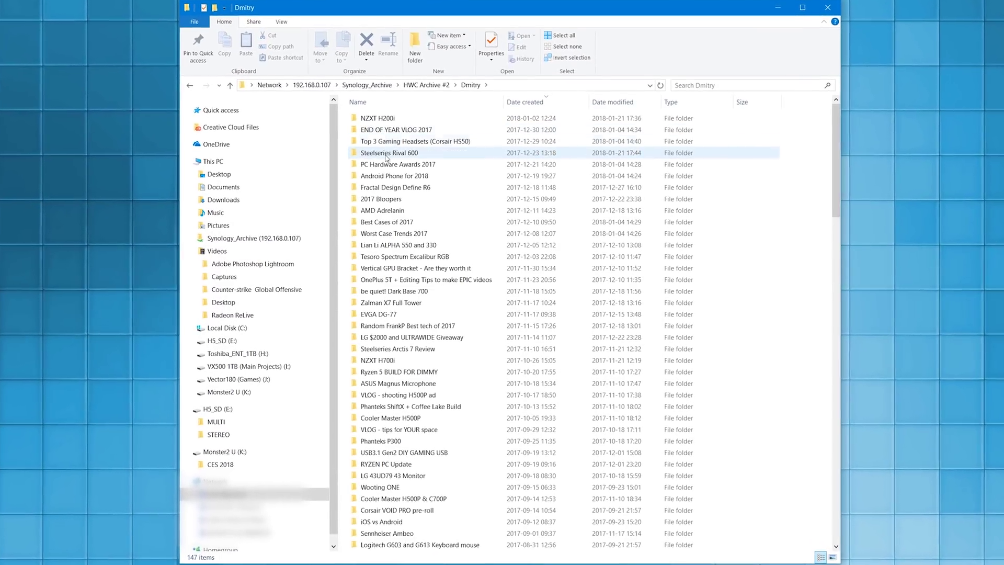
double_click(387, 315)
drag(571, 502, 335, 100)
click(370, 233)
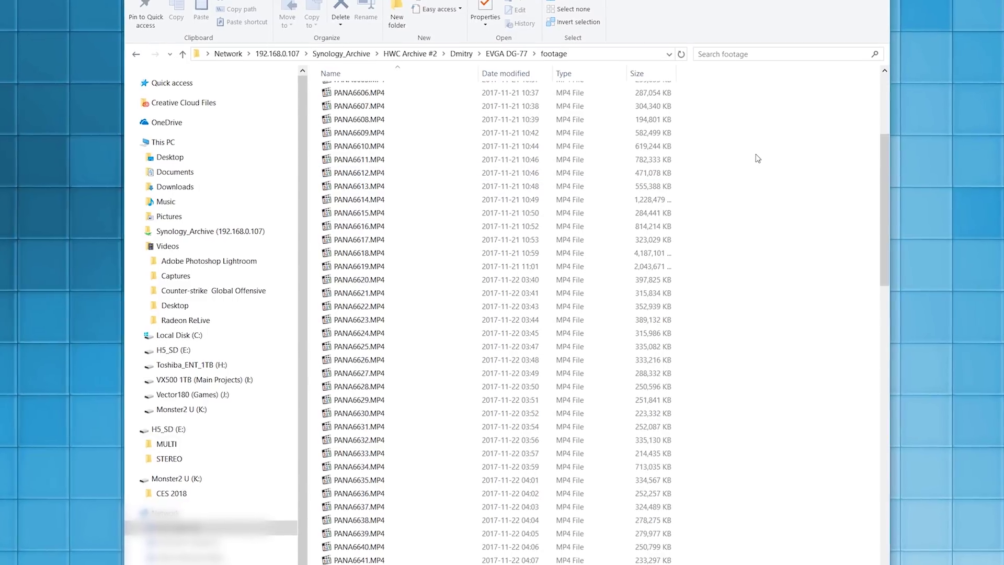
Return to the archived projects list and look through the Phanteks P300 project folder's files.
key(alt+Left)
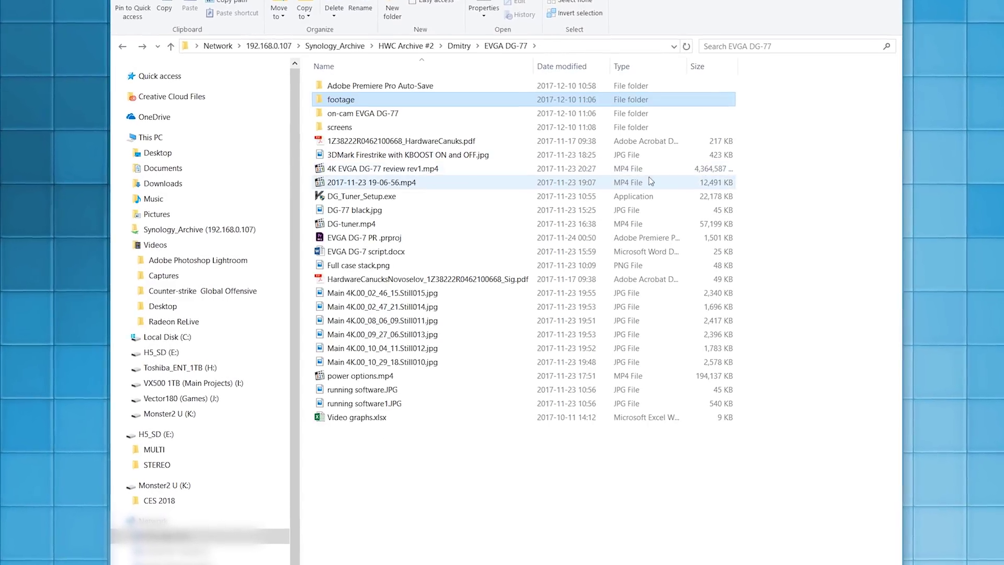
key(alt+Left)
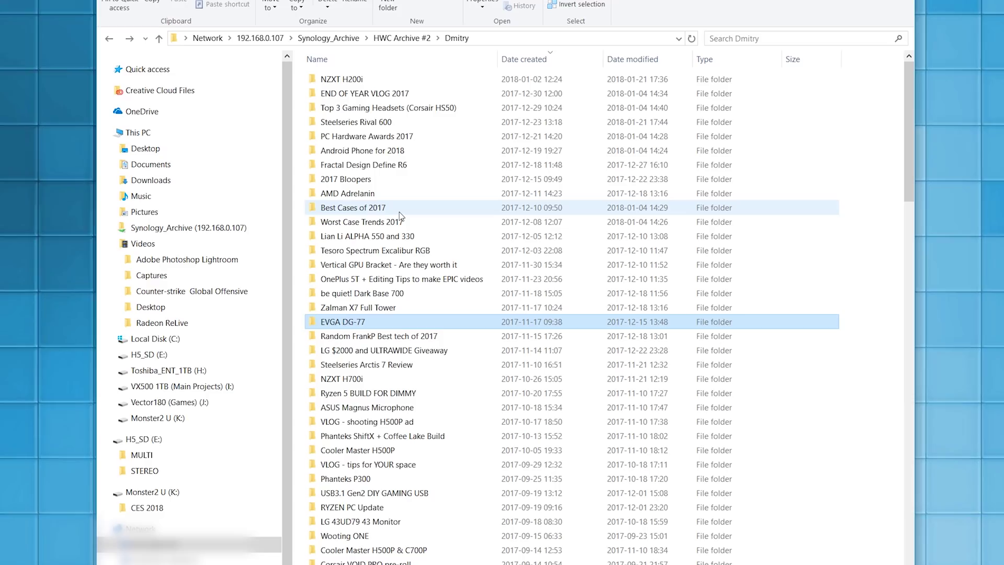
scroll(392, 214, down, 5)
click(334, 221)
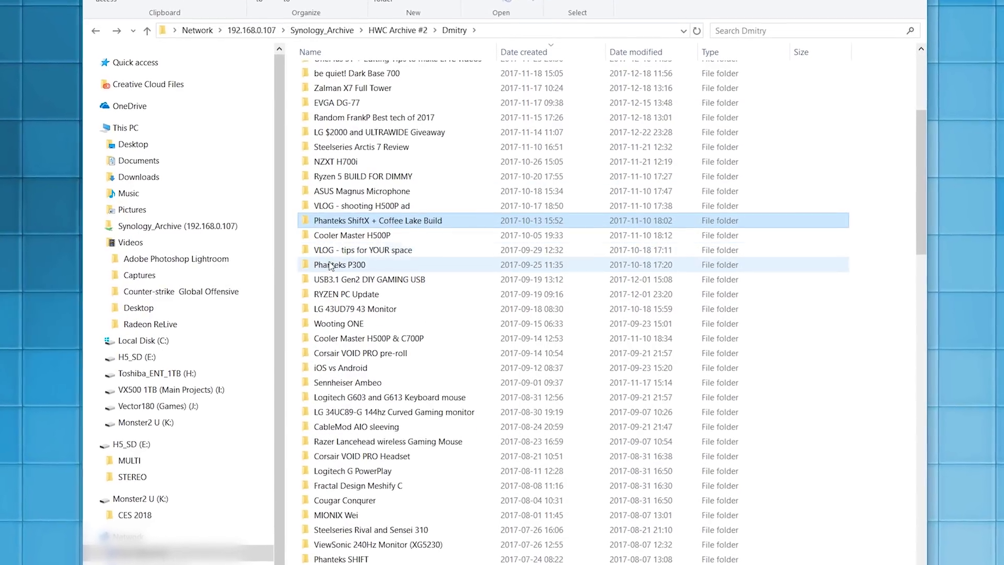
double_click(335, 264)
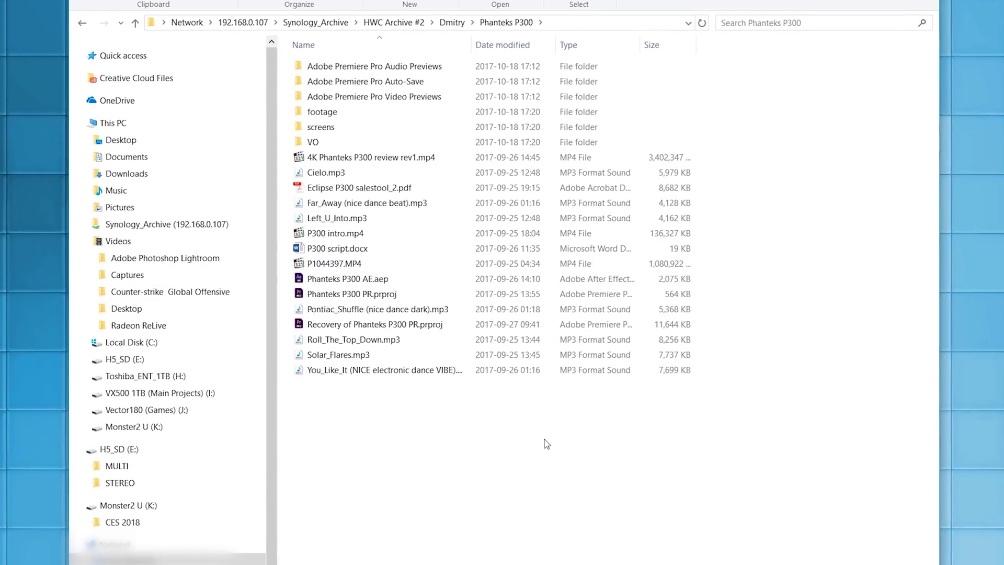
drag(662, 459, 337, 24)
click(391, 408)
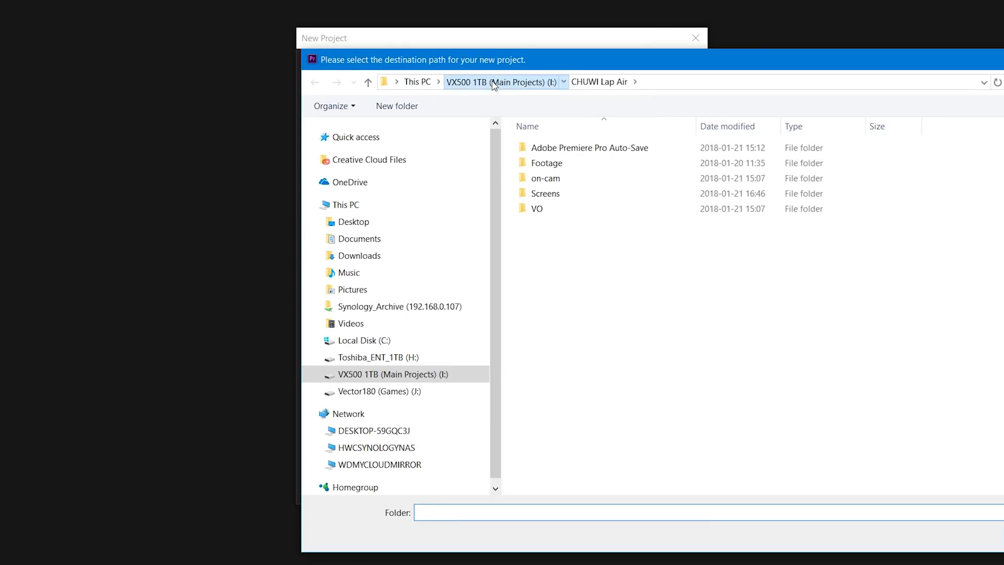
Put the project in the editing-workflow folder on VX500 and name it Editing Workflow PR.
click(494, 82)
double_click(554, 147)
key(Return)
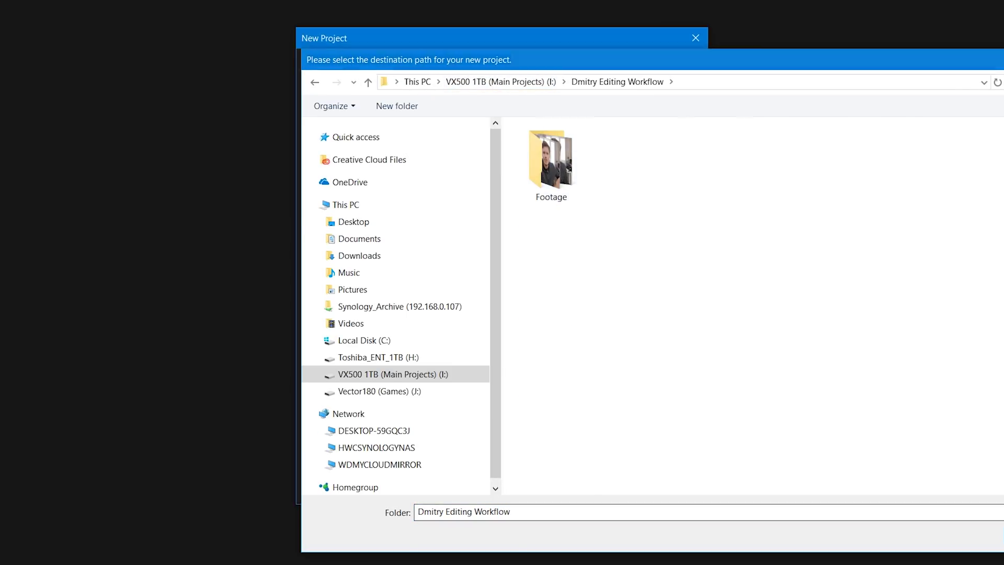
drag(413, 61, 311, 73)
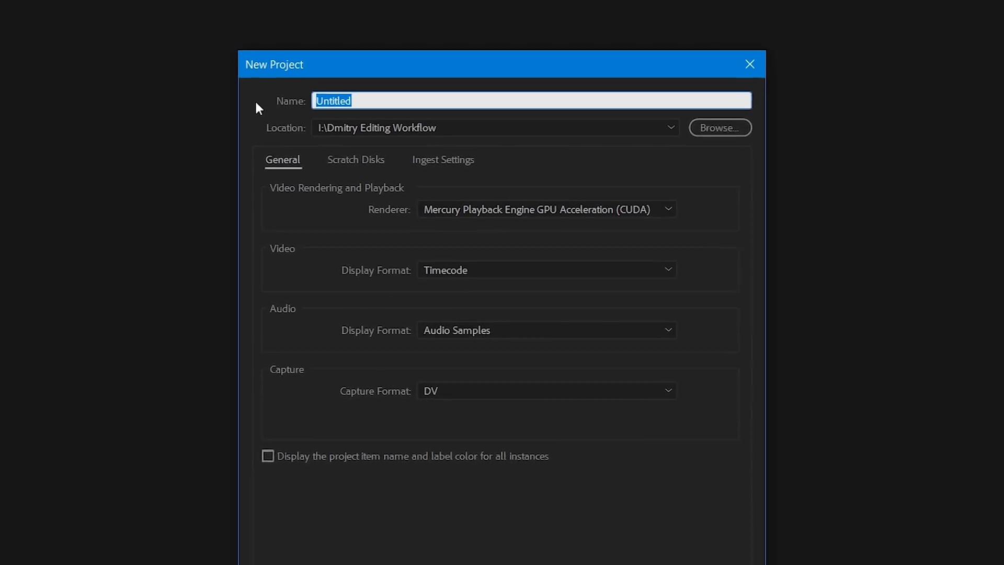
text(Editing Wor)
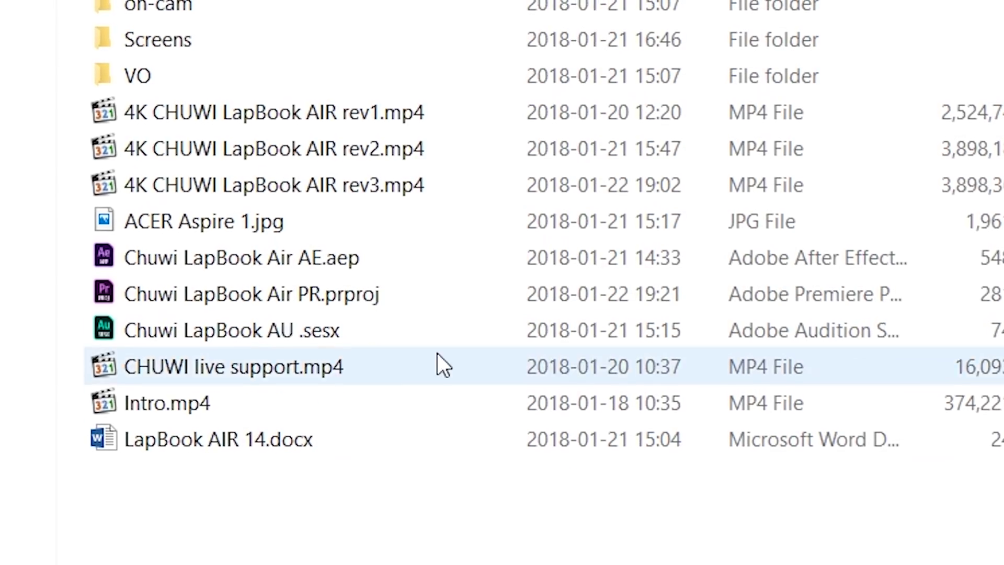
Select the older Chuwi LapBook Air Premiere, After Effects and Audition project files in turn.
click(361, 292)
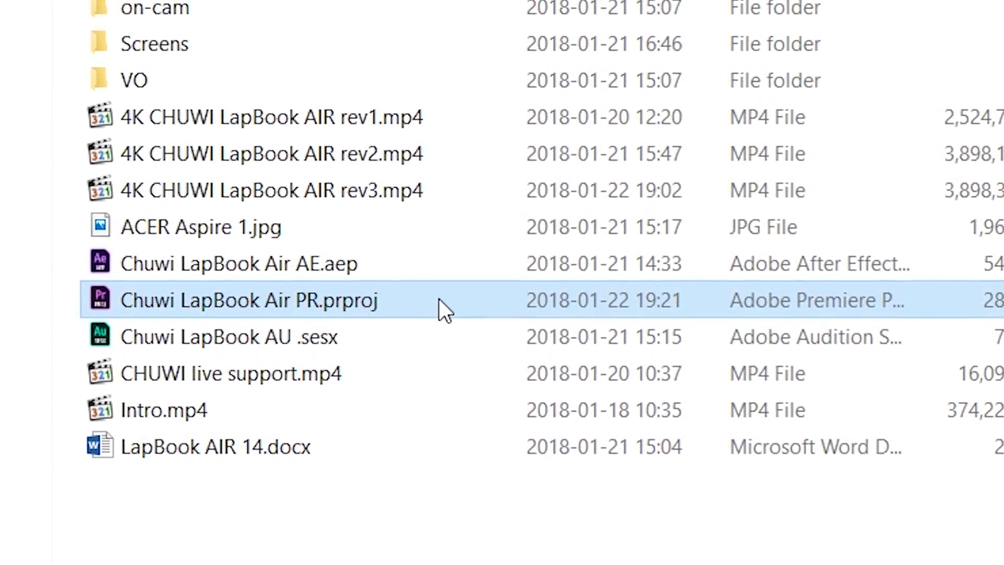
ctrl+click(440, 271)
click(441, 268)
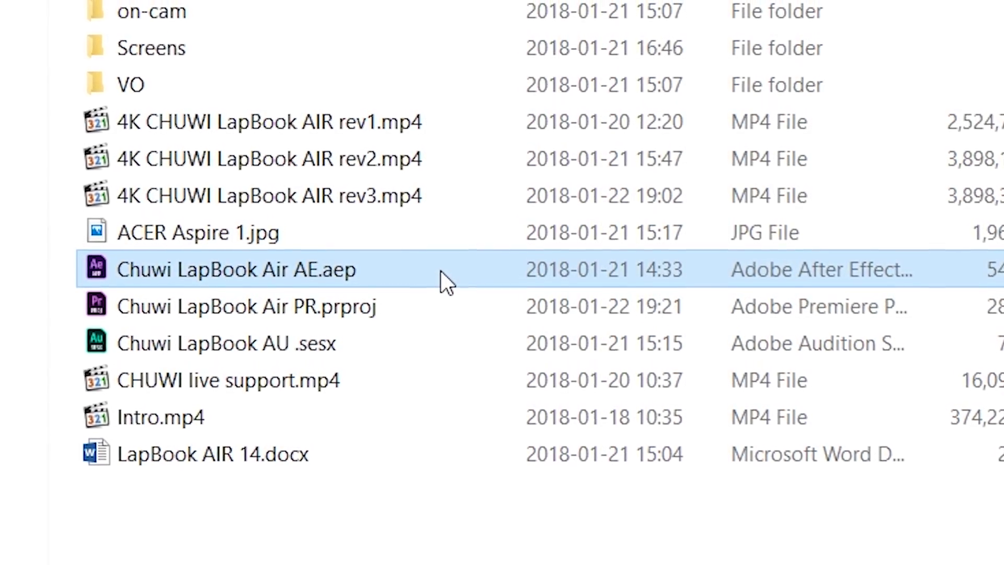
click(433, 351)
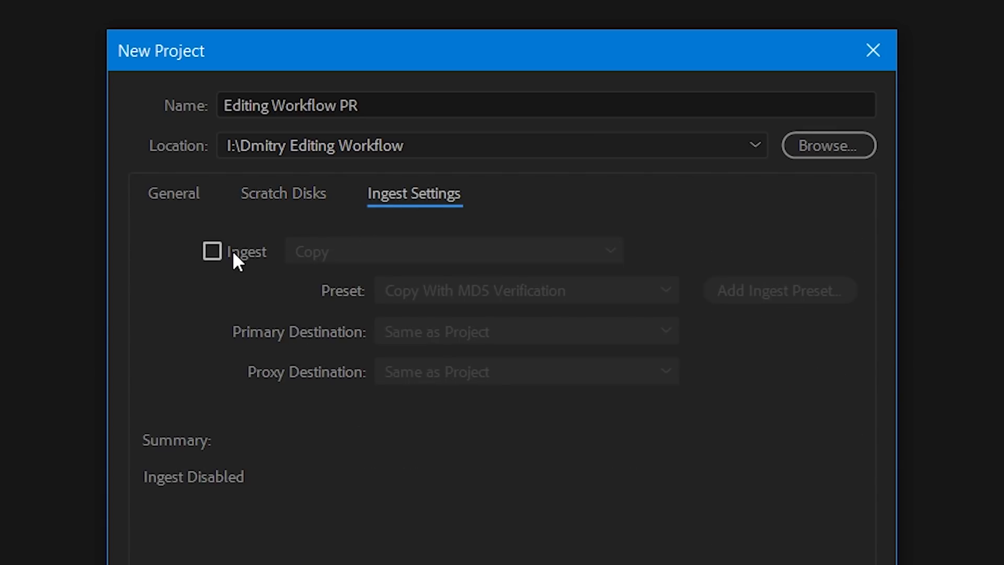
Enable ingest set to Create Proxies with the 1280x720 GoPro CineForm preset.
click(214, 251)
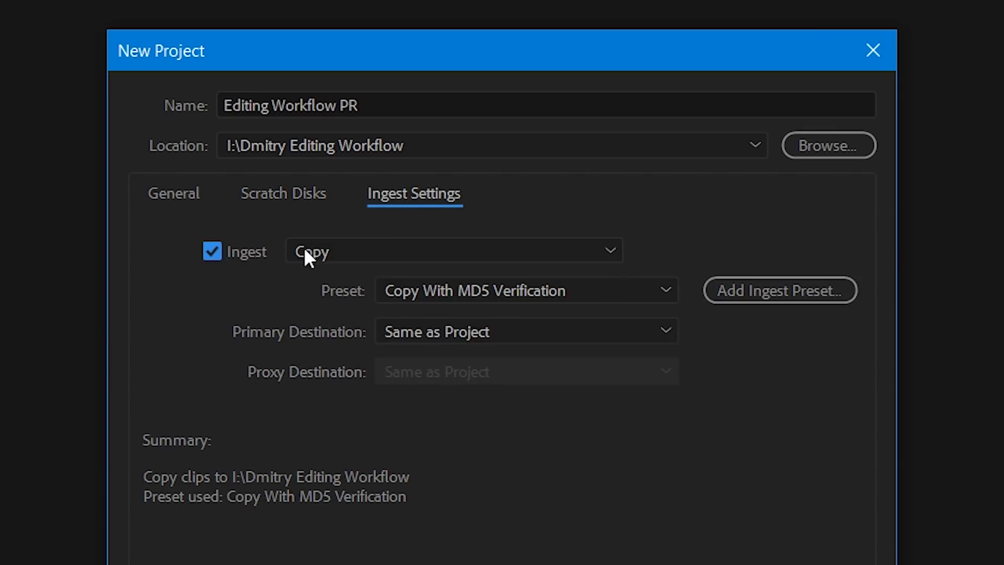
click(609, 252)
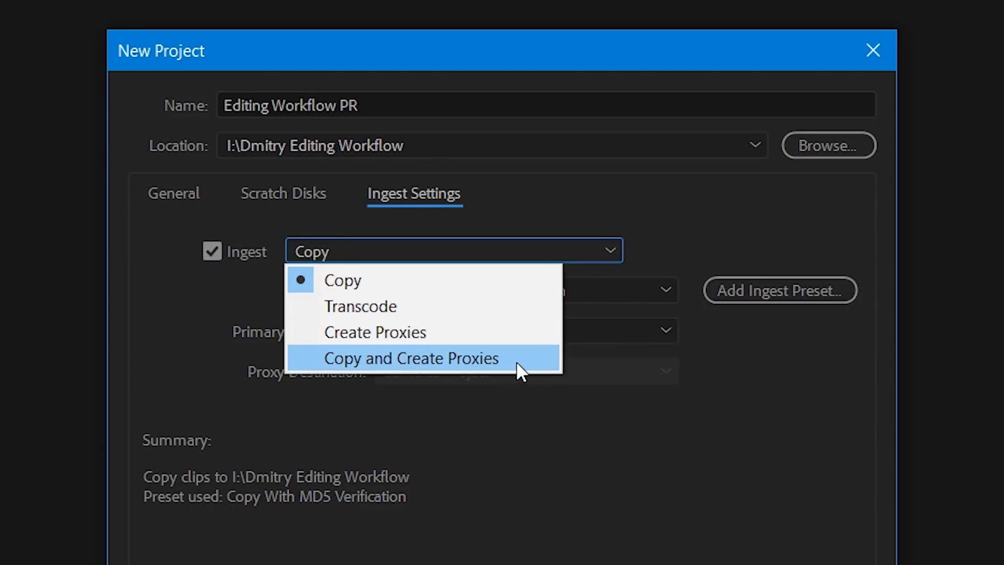
click(505, 311)
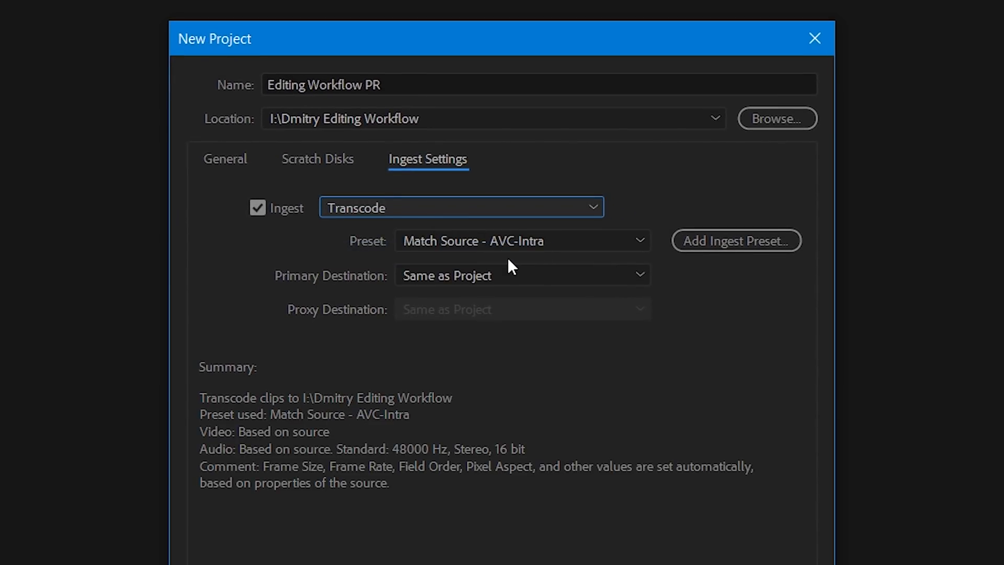
click(590, 241)
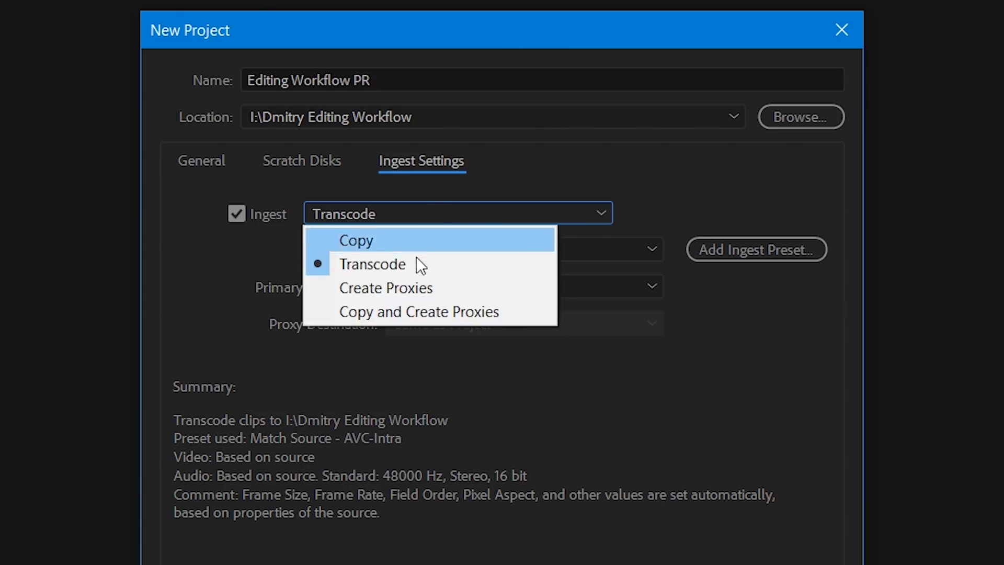
click(410, 287)
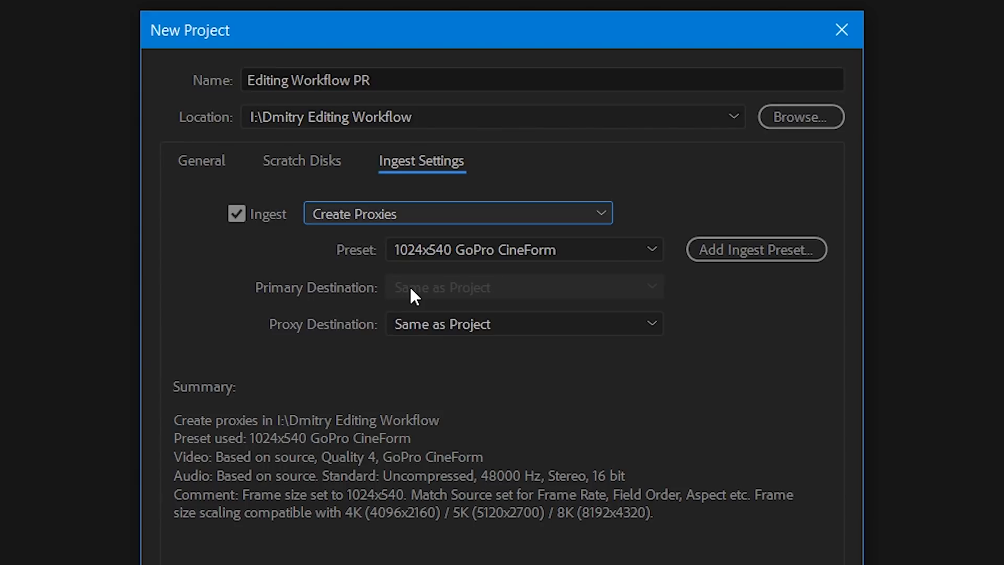
click(410, 251)
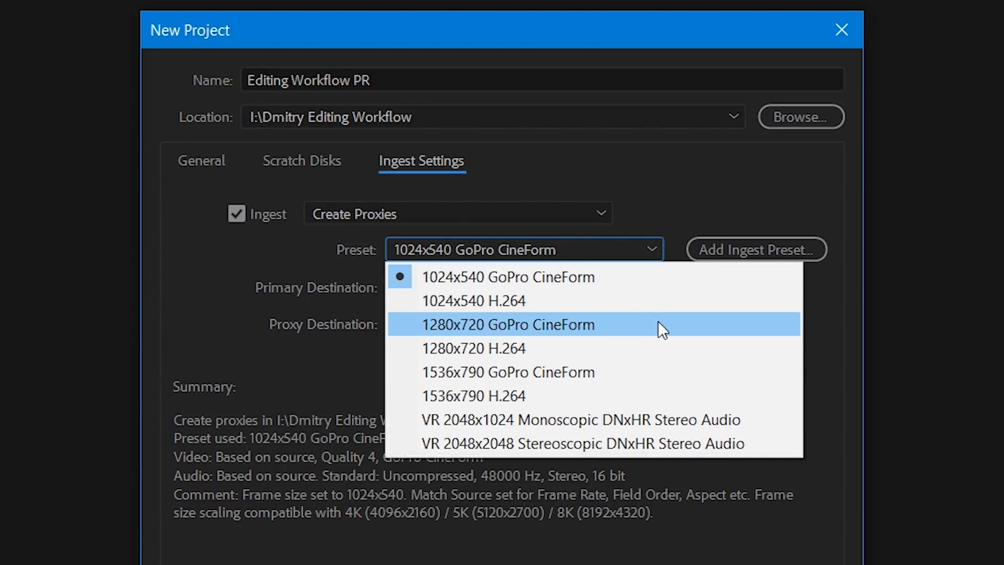
click(658, 322)
Set a custom proxy destination by making a new folder on the Toshiba_ENT_1TB drive.
click(657, 325)
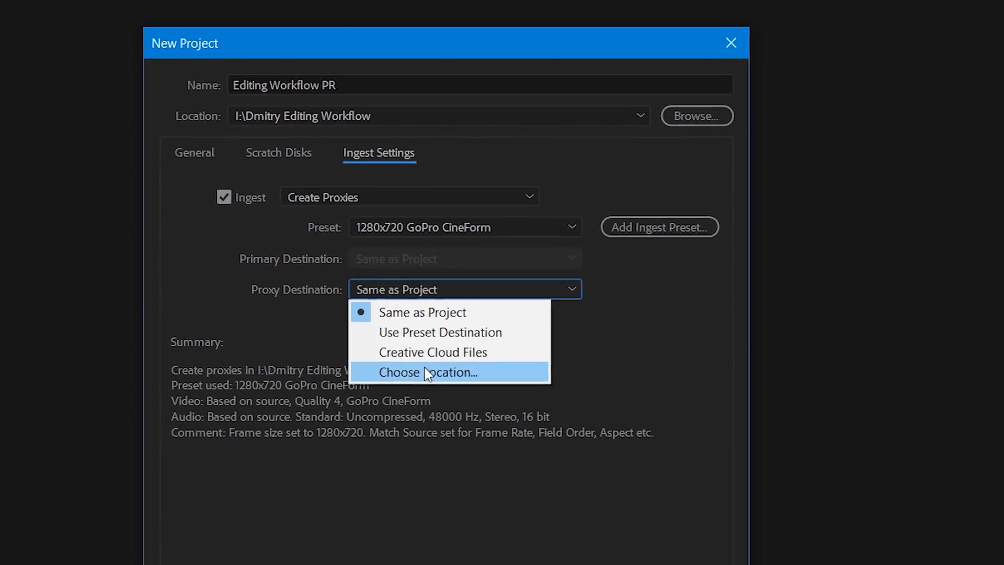
click(428, 372)
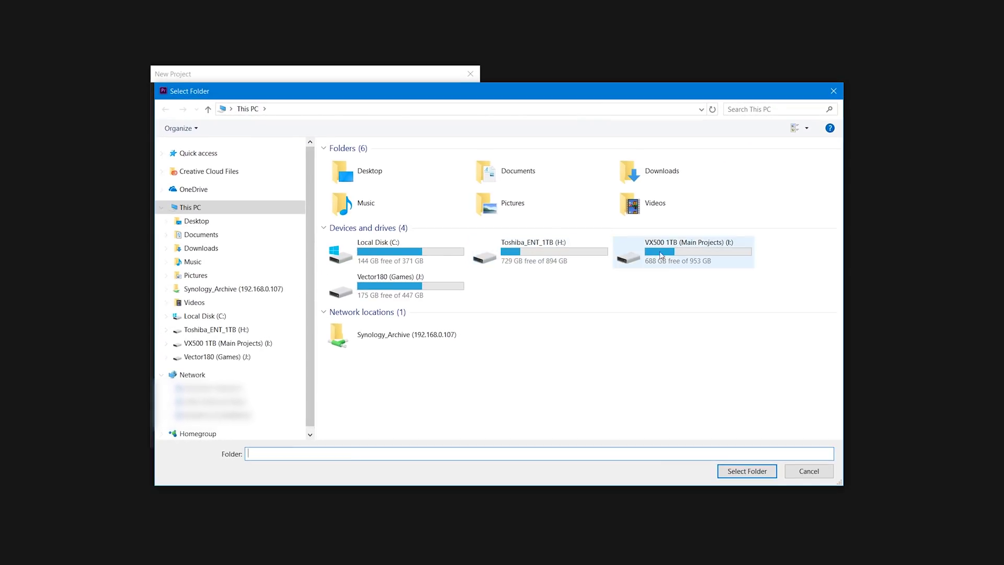
double_click(548, 258)
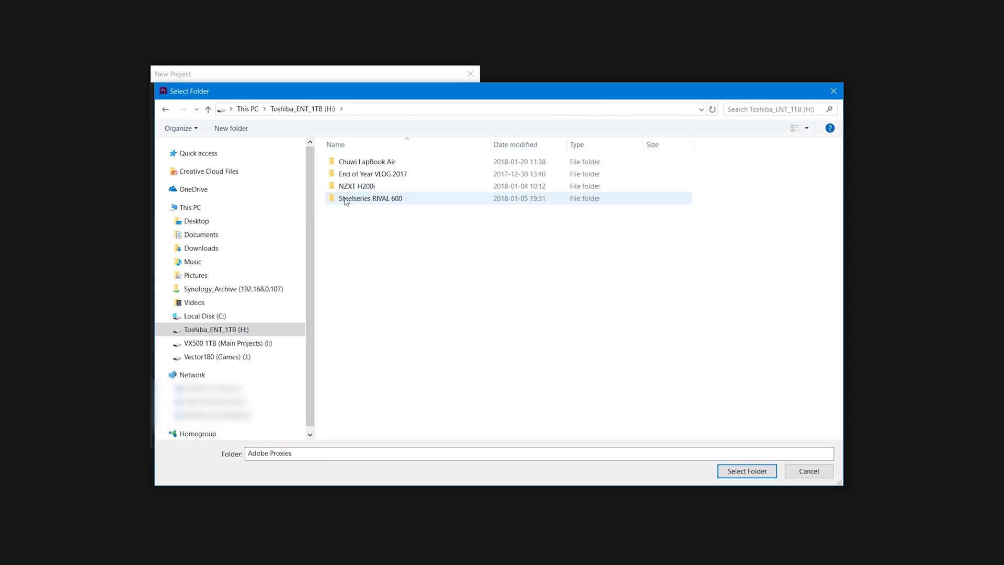
right_click(388, 261)
mouse_move(471, 387)
click(536, 388)
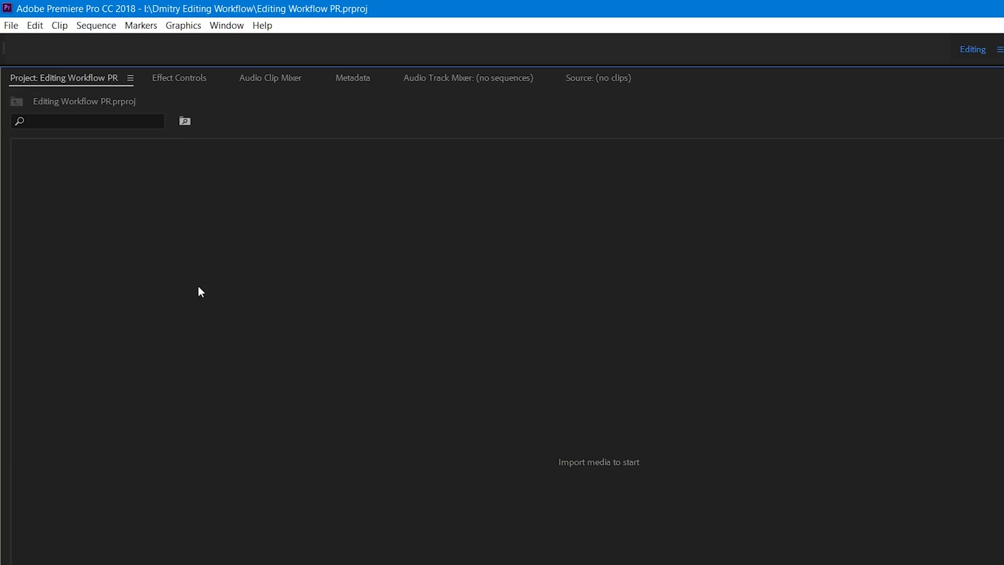
Create a Footage bin in the Premiere project and dock it as a panel tab.
right_click(199, 287)
click(233, 315)
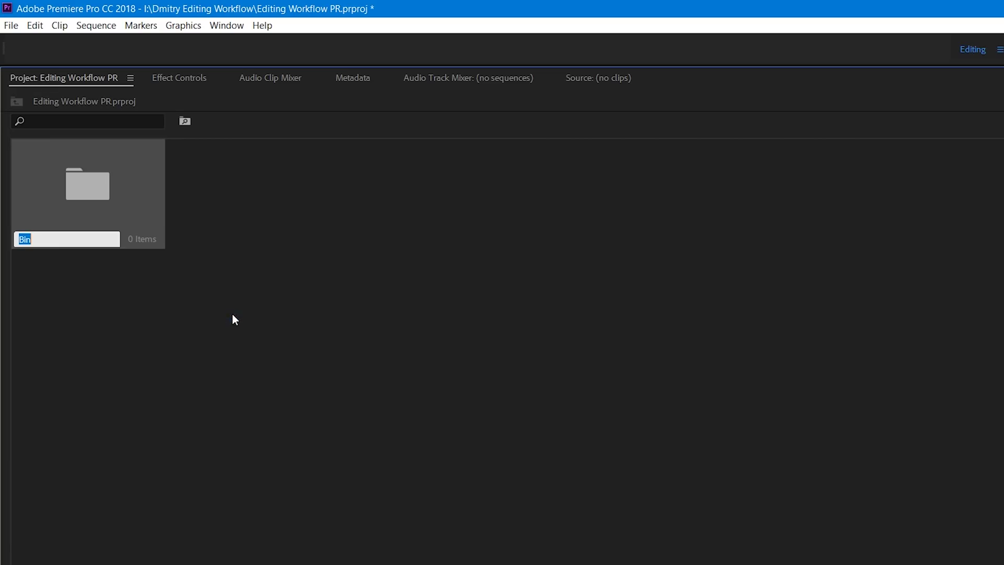
click(232, 314)
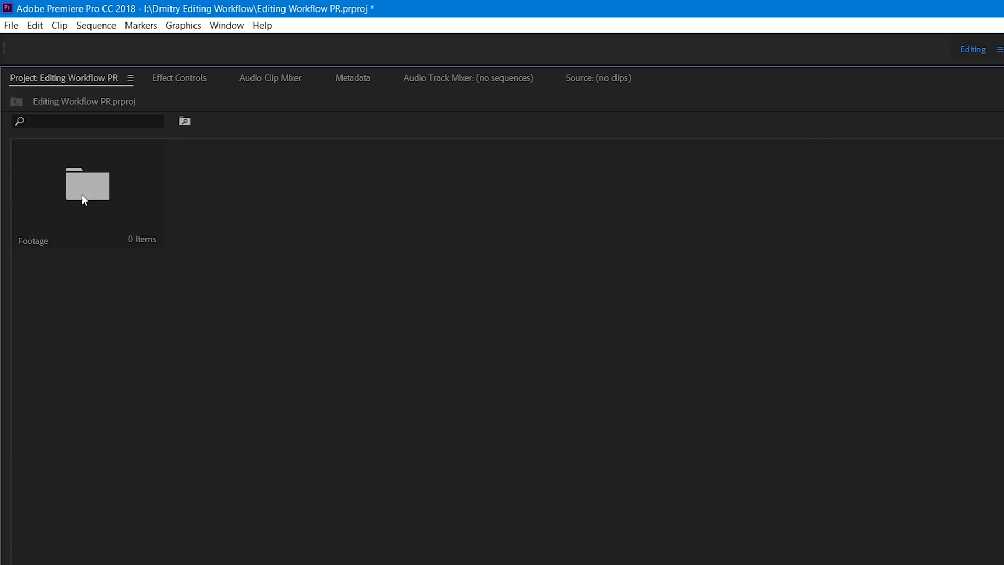
double_click(84, 189)
drag(89, 96, 76, 73)
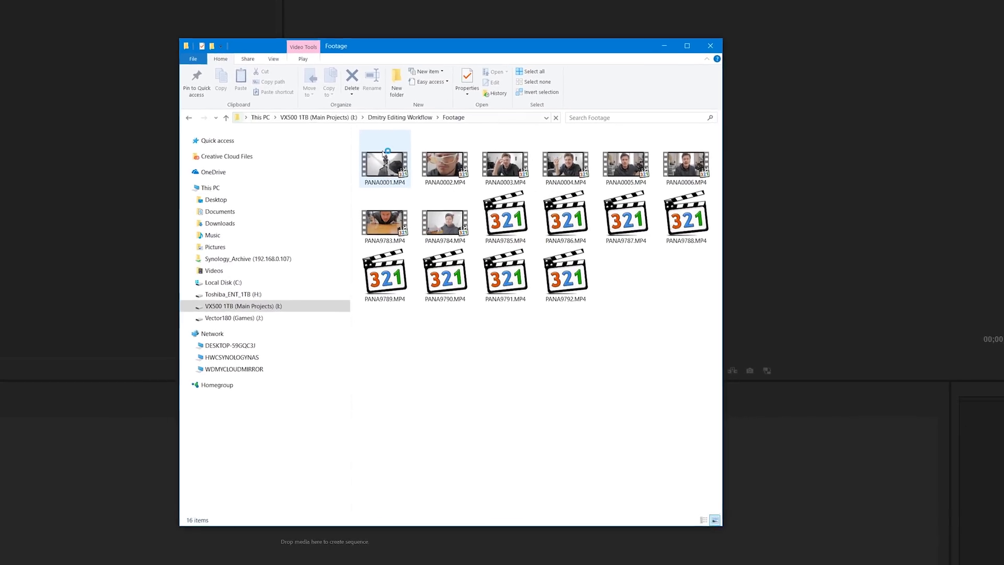
Show the Footage folder as large thumbnails in a wider window.
right_click(413, 368)
mouse_move(442, 372)
click(555, 385)
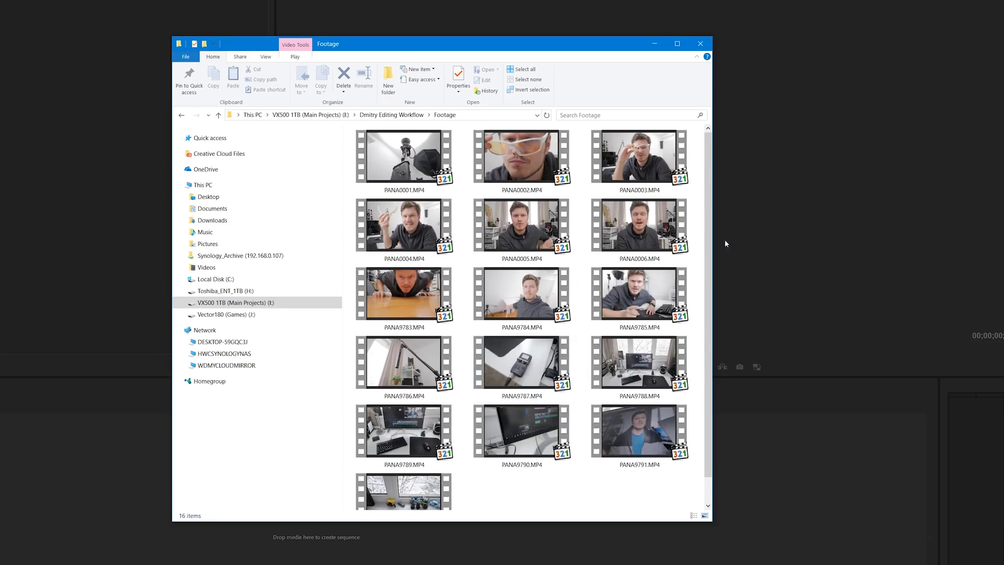
drag(713, 246, 842, 248)
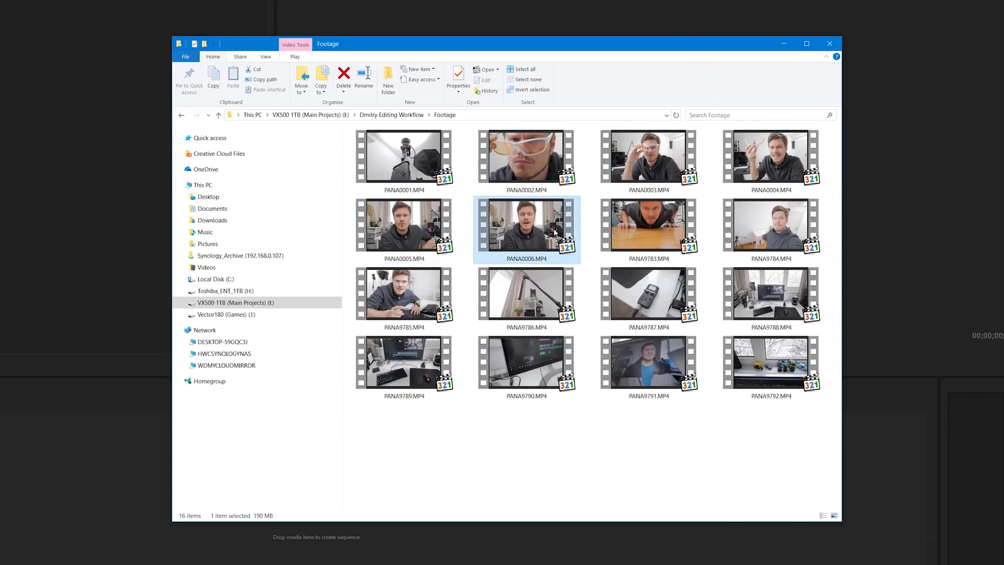
Delete PANA0003, PANA0005 and PANA9788, then import the remaining 13 clips into Premiere.
key(Delete)
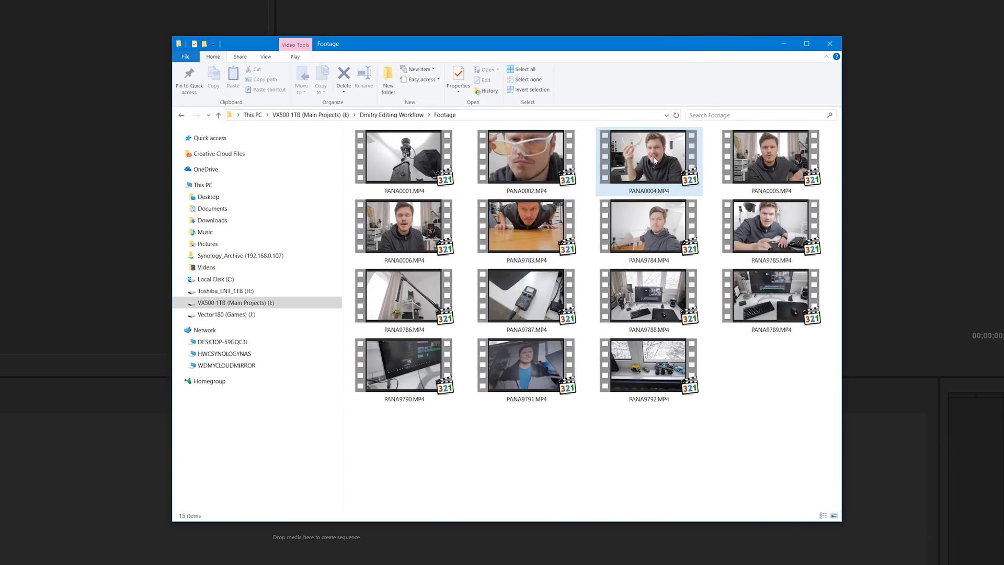
key(Delete)
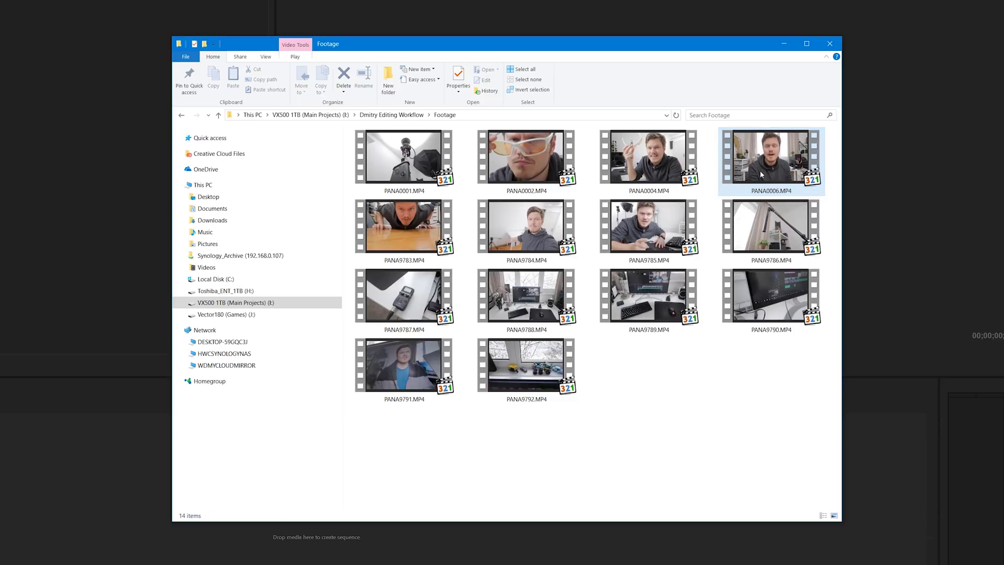
key(Delete)
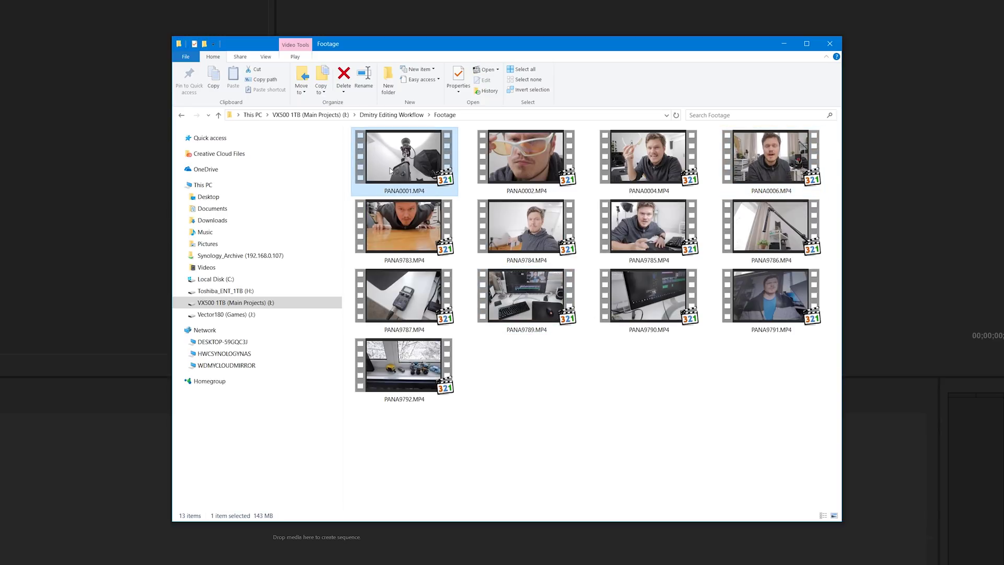
key(ctrl+a)
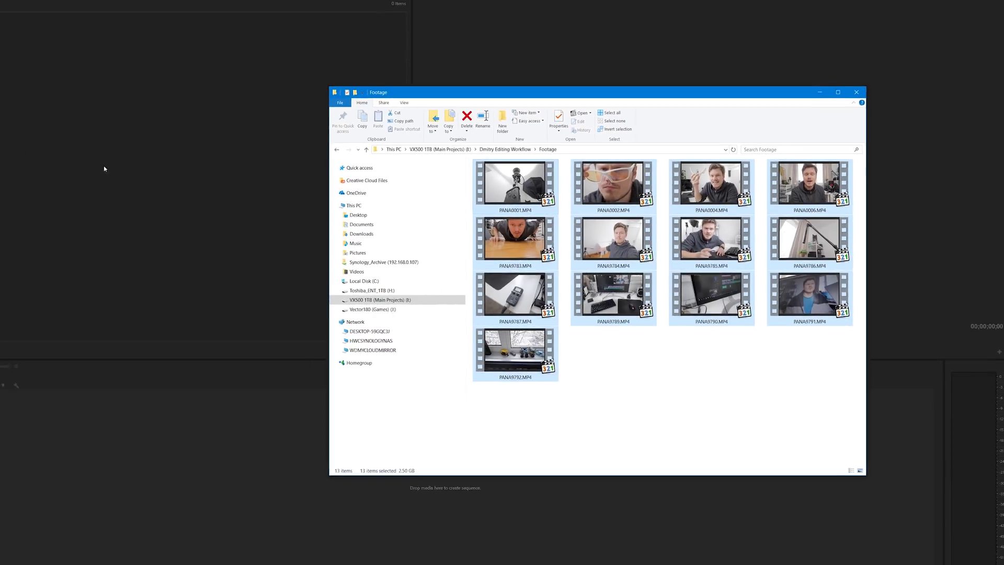
click(178, 175)
key(ctrl+v)
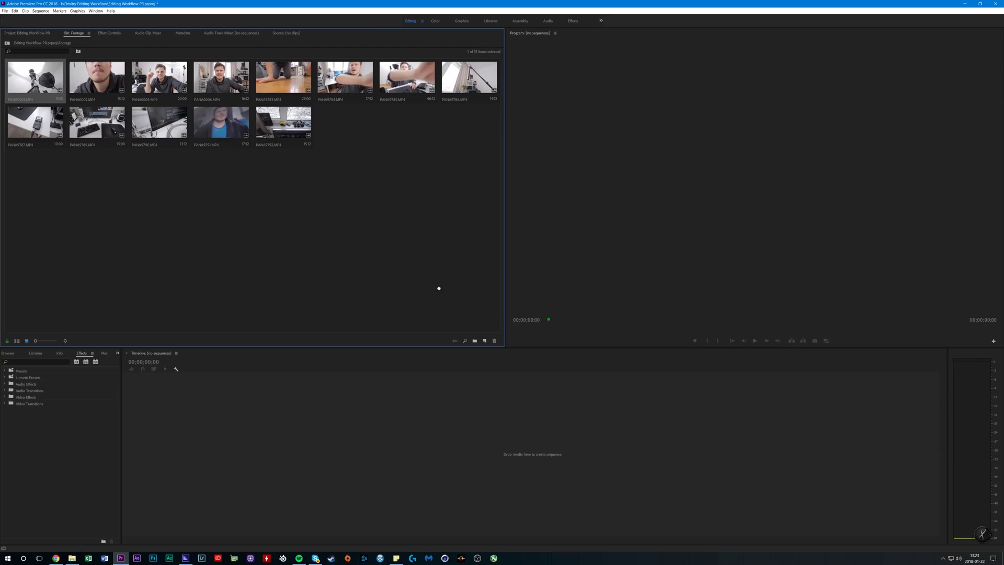
Create a sequence from PANA0001, make Video 1 taller, and reopen the Footage bin.
click(485, 341)
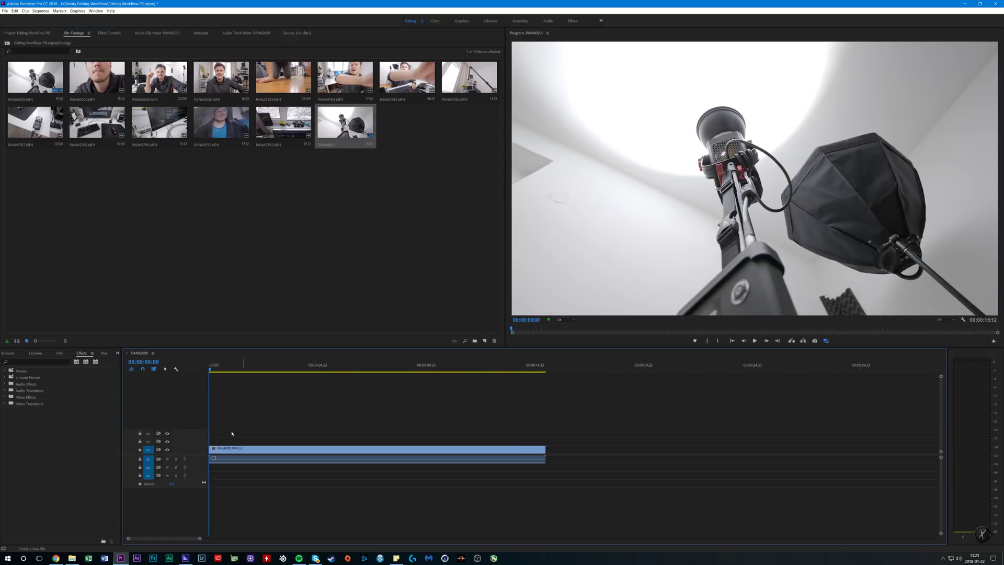
double_click(200, 450)
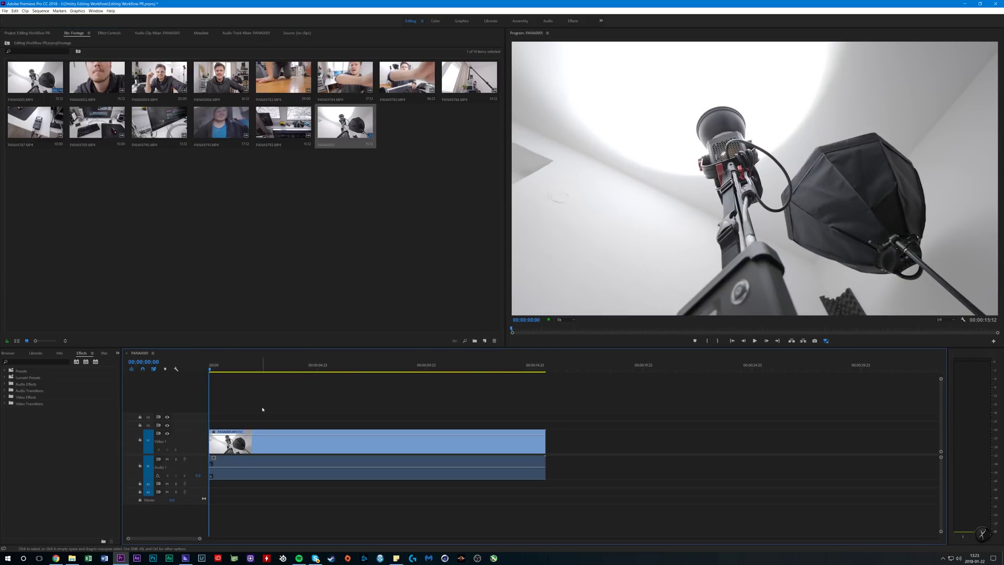
click(24, 33)
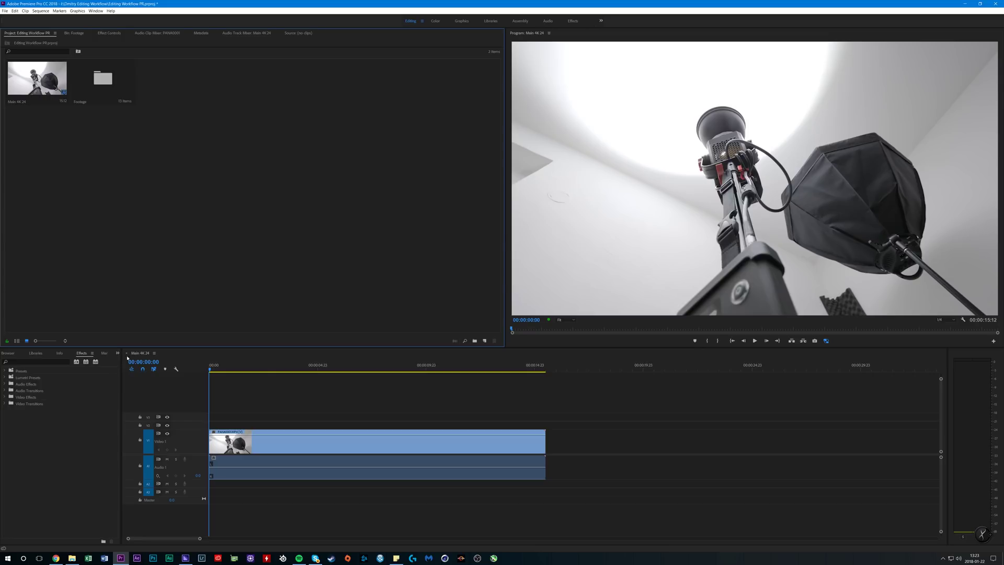
double_click(98, 82)
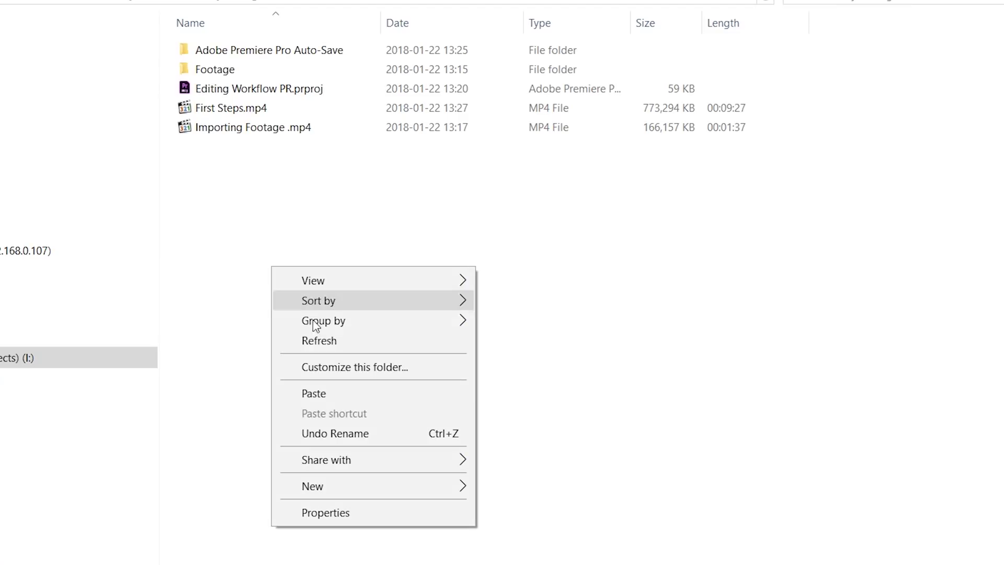
Make a new on-cam folder and drag its WAV and PANA files into Premiere.
mouse_move(342, 486)
click(529, 488)
text(o)
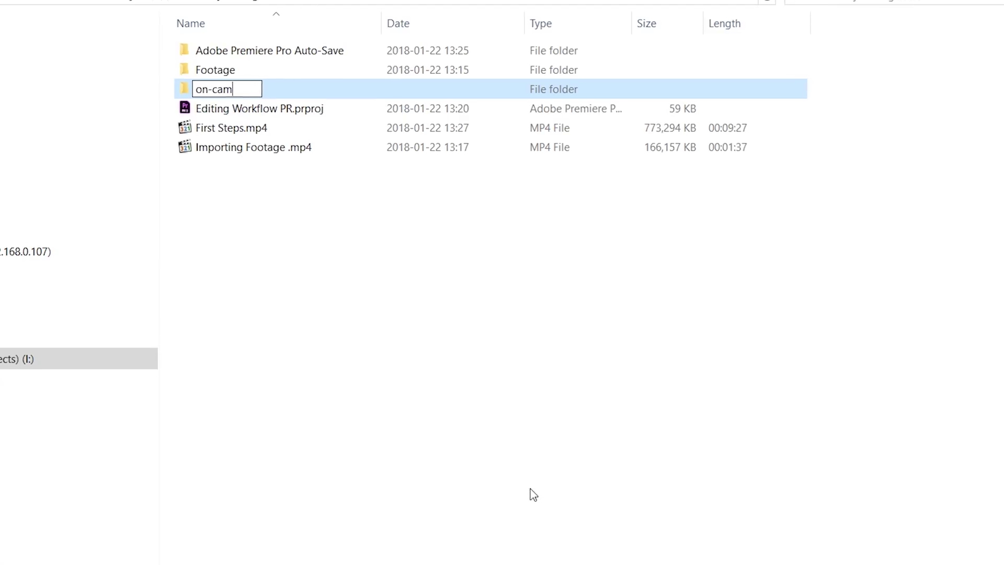
text(n-cam)
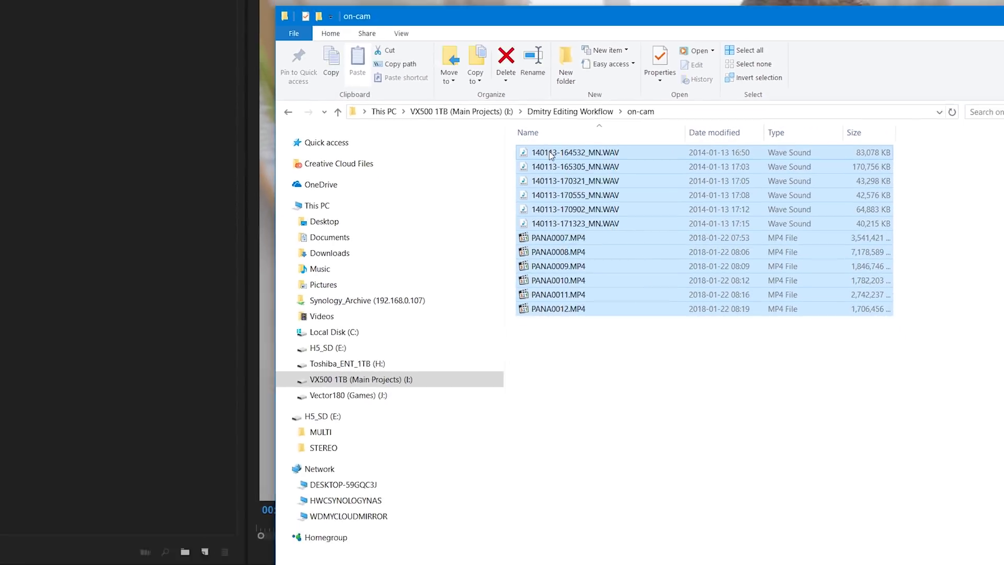
drag(358, 193, 0, 244)
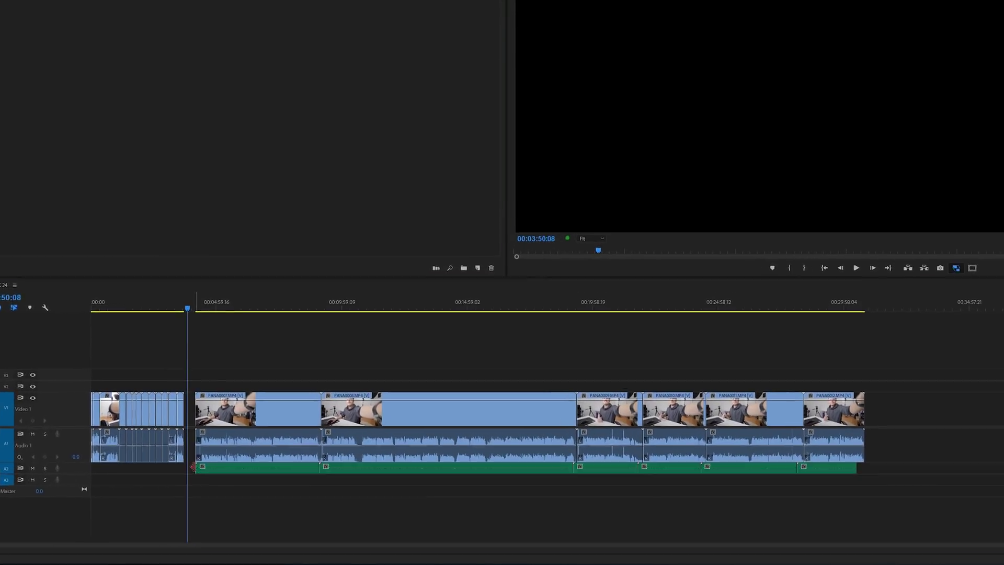
Shift the green A2 audio later and synchronize PANA0009 with its recorded audio.
drag(212, 476, 404, 480)
click(314, 484)
scroll(298, 471, up, 4)
scroll(258, 464, down, 2)
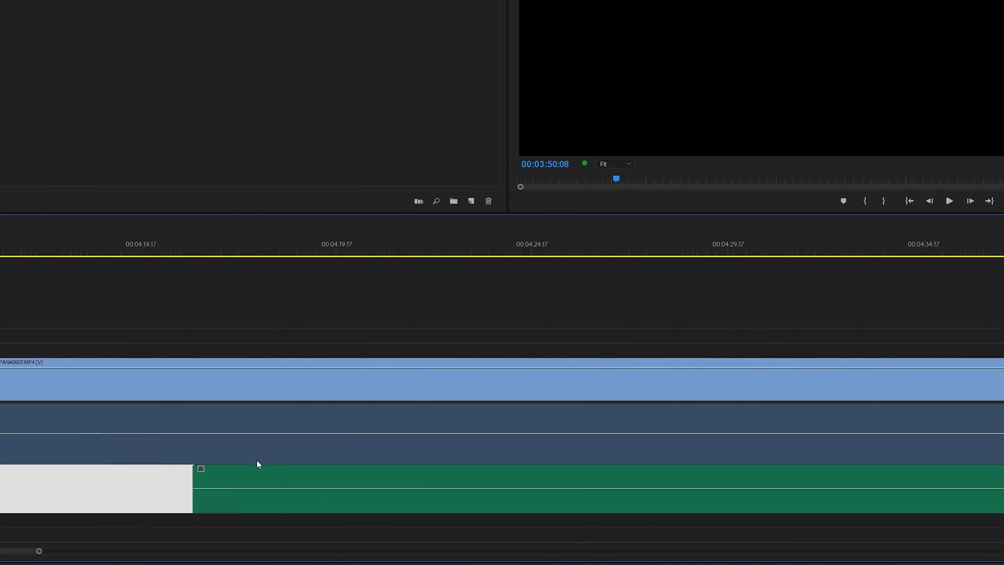
scroll(257, 464, down, 10)
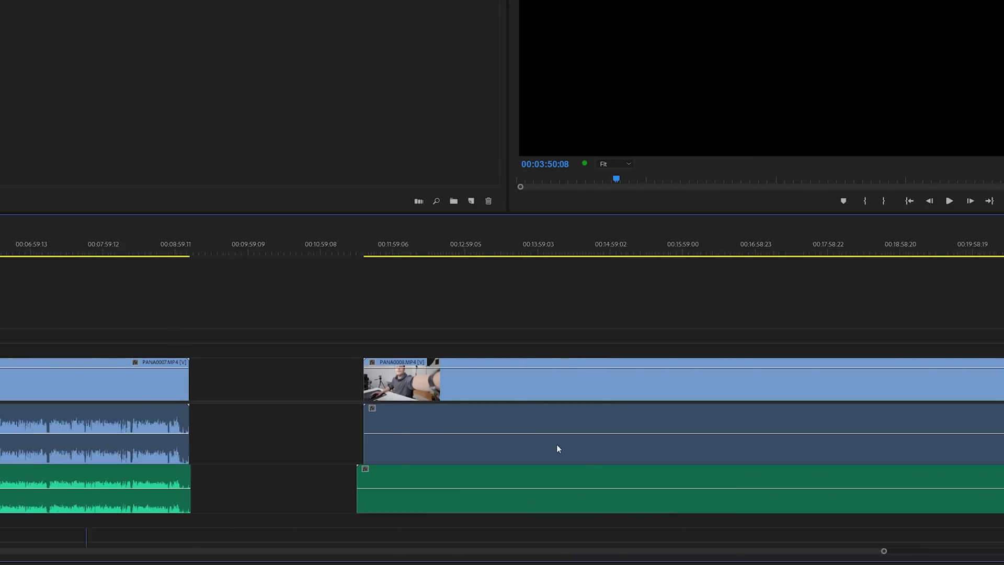
scroll(558, 448, down, 6)
click(394, 440)
right_click(394, 441)
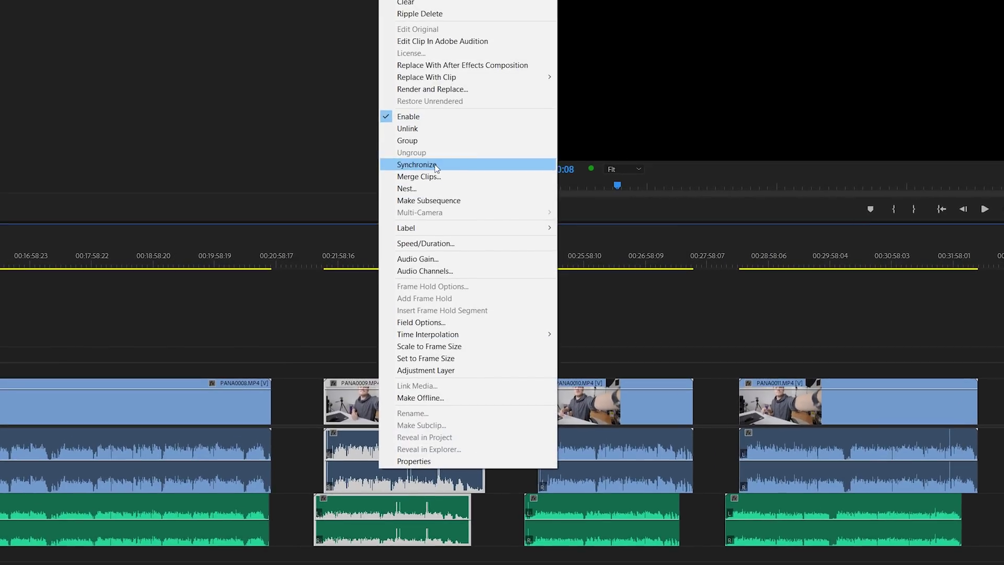
click(434, 164)
click(463, 150)
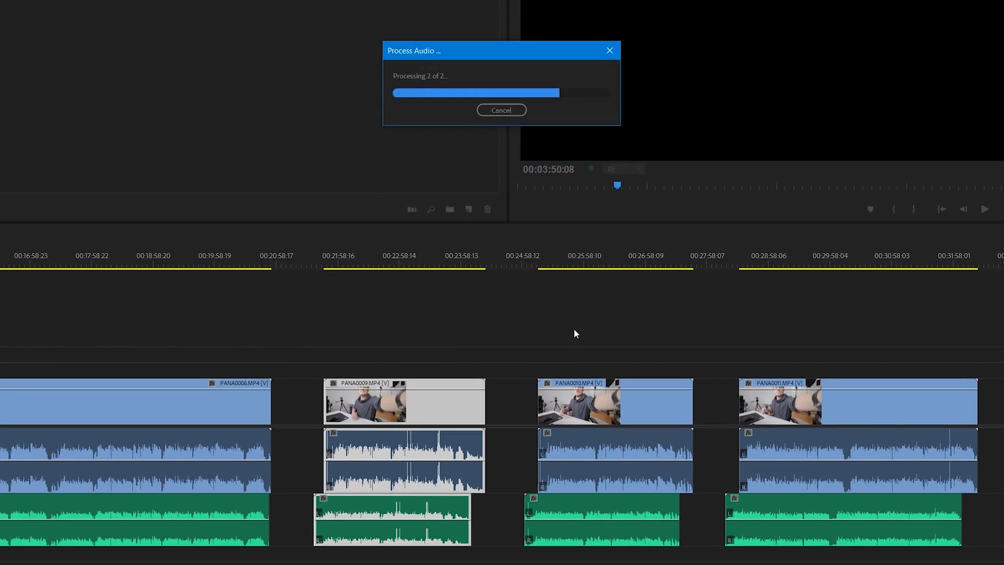
Synchronize PANA0010 and PANA0011 with their recorded audio, then deselect the clips.
click(610, 537)
right_click(610, 536)
click(638, 205)
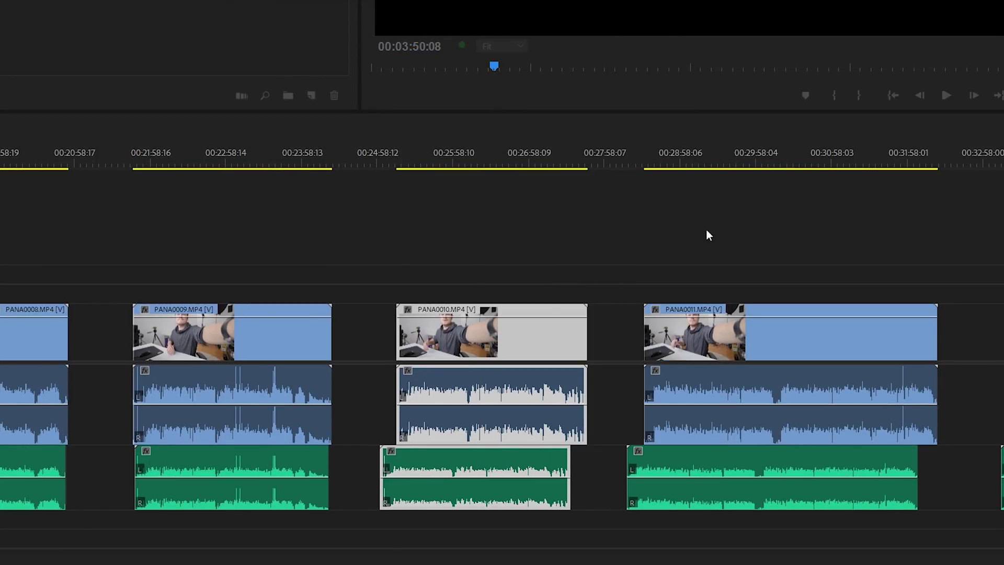
click(773, 423)
right_click(773, 422)
click(818, 50)
click(309, 239)
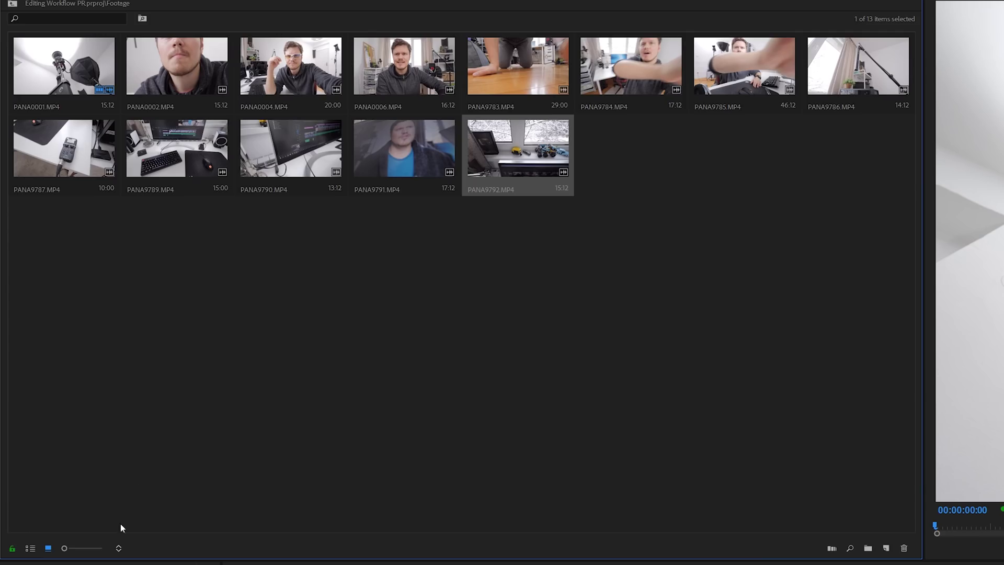
Reorder clips: PANA9783 first, PANA9785 third, PANA9786 fifth, PANA9787 before PANA0002.
click(119, 548)
click(150, 162)
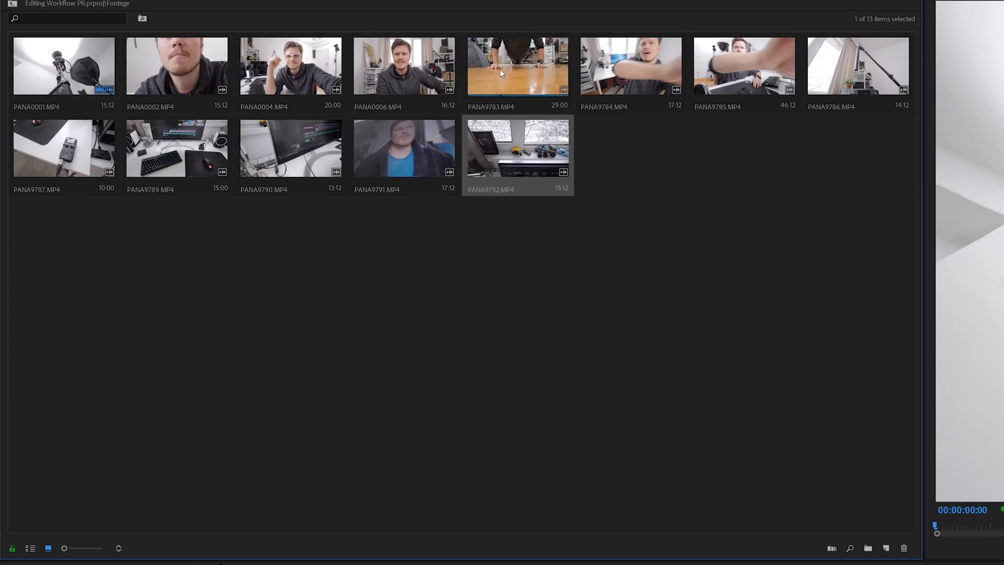
drag(501, 73, 128, 73)
drag(406, 69, 241, 58)
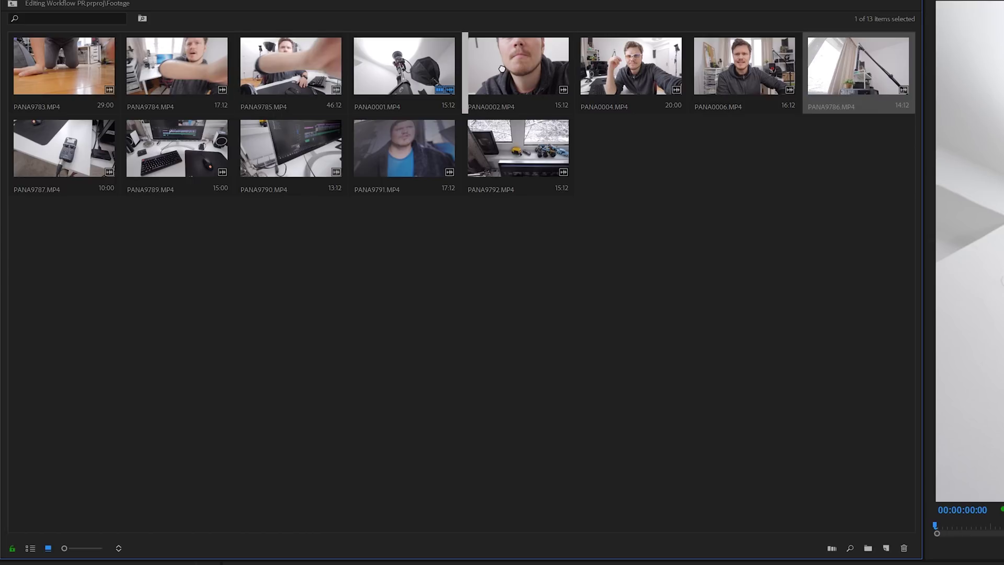
drag(497, 71, 497, 71)
drag(63, 149, 176, 127)
drag(589, 90, 588, 90)
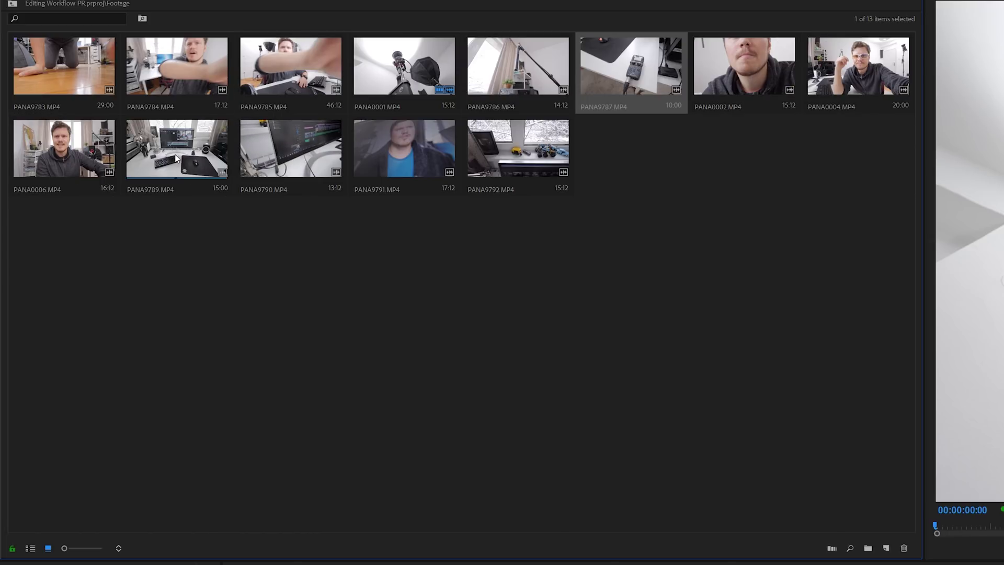
Place PANA9791 after PANA9787 and PANA9789 at row two's start, then enlarge thumbnails.
drag(396, 156, 578, 97)
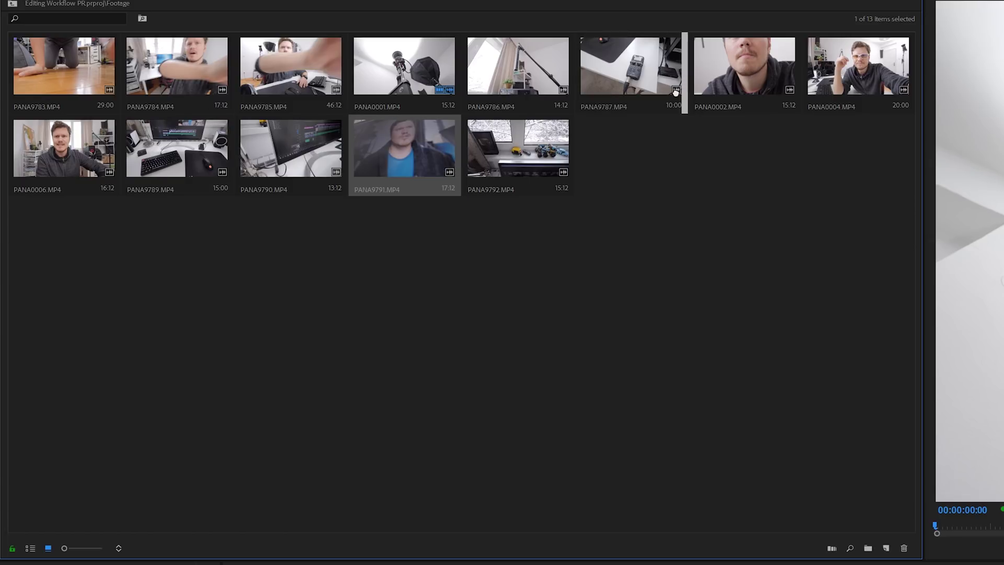
drag(675, 92, 641, 78)
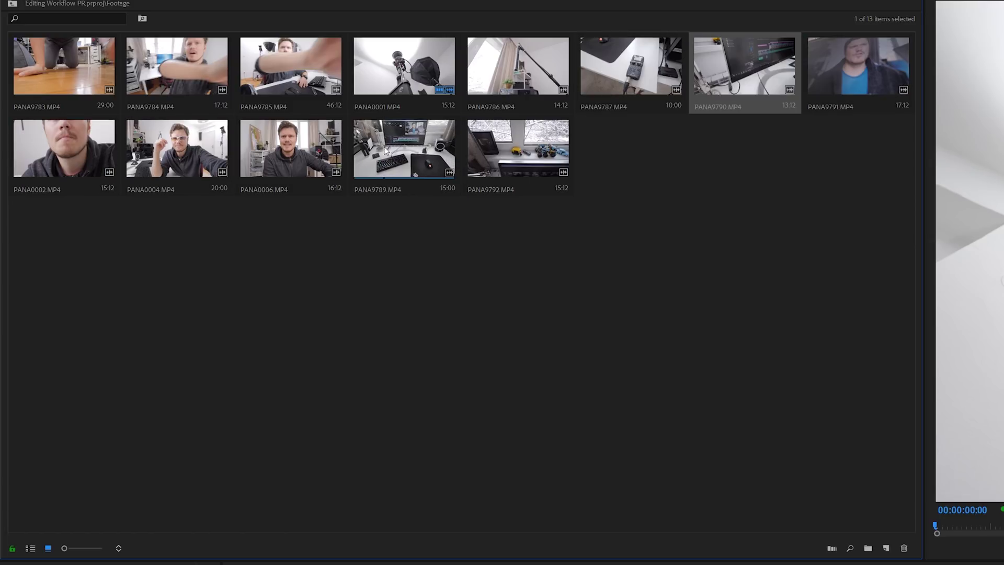
drag(384, 148, 518, 126)
drag(40, 131, 42, 132)
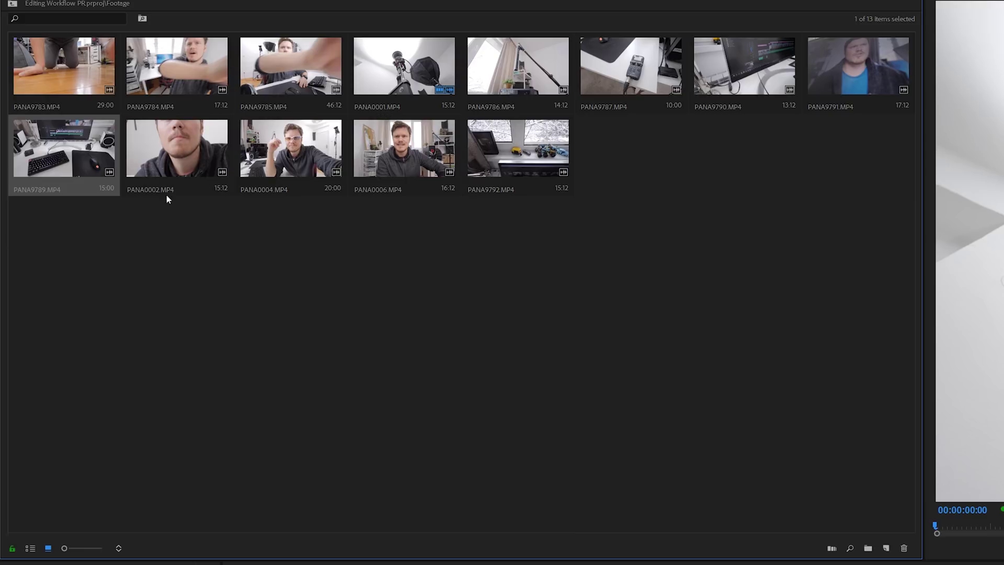
click(125, 367)
click(79, 548)
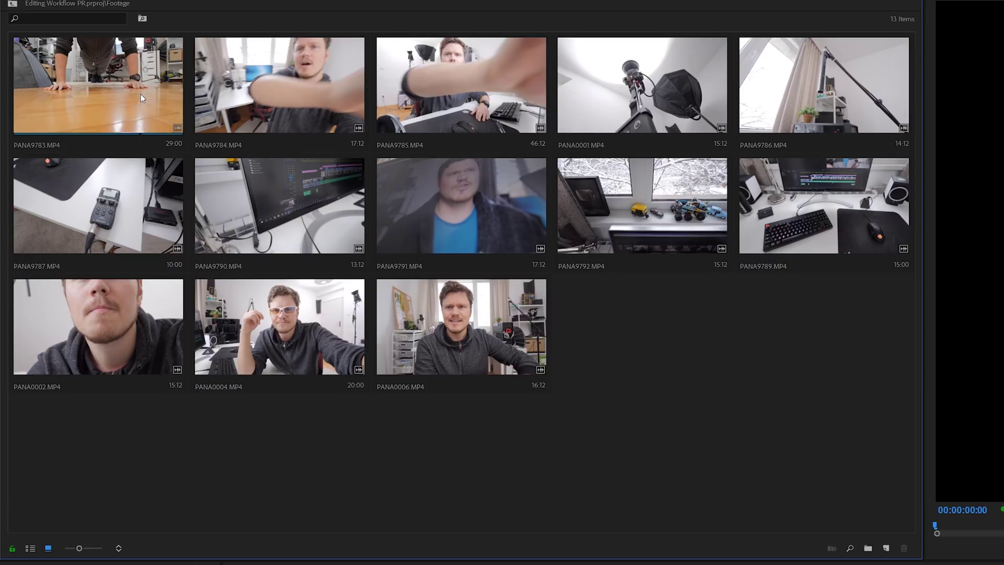
click(171, 97)
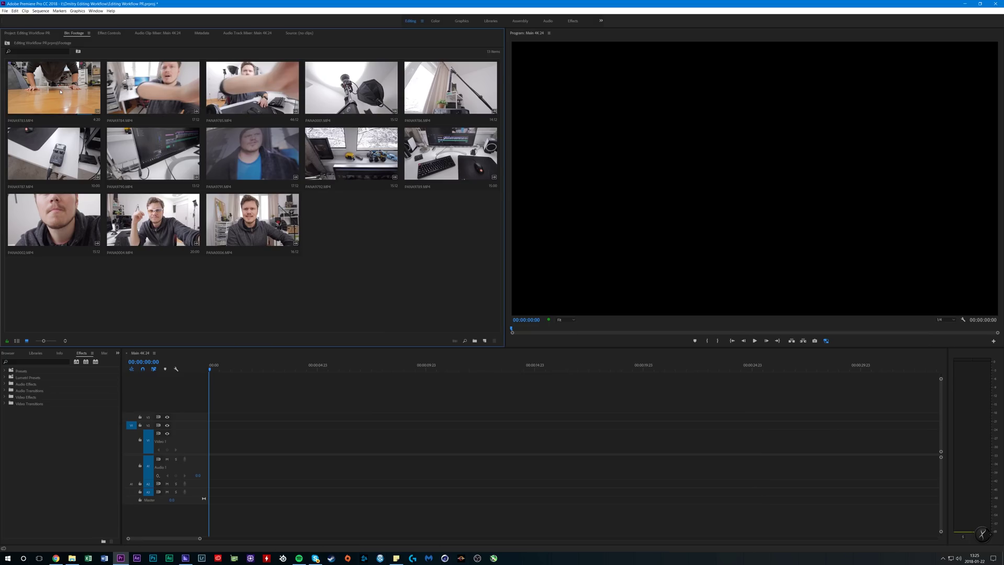
Place all 13 bin clips on the Main 4K 24 timeline, check the first cut, and rewind.
key(ctrl+a)
drag(246, 220, 212, 439)
drag(225, 365, 307, 382)
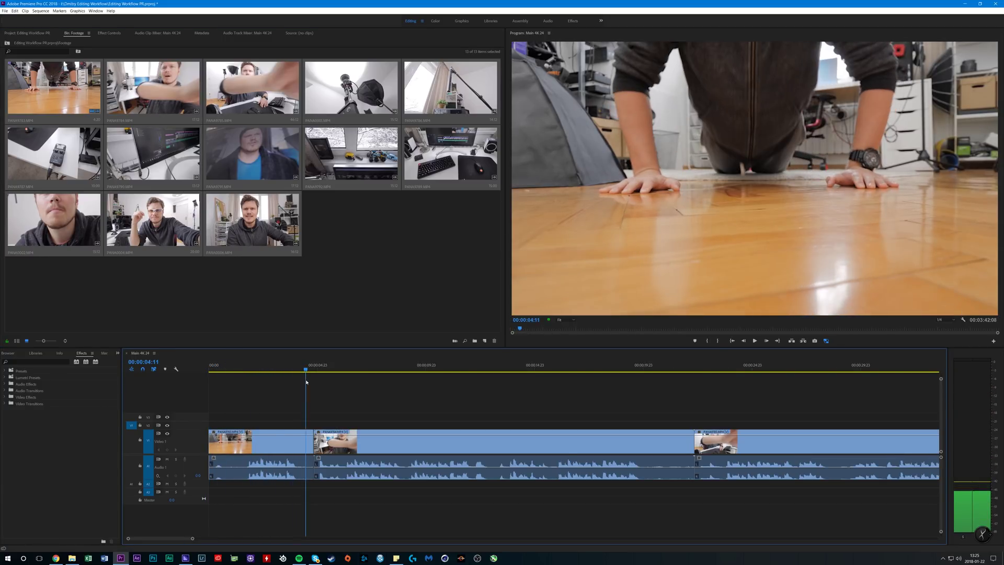
drag(314, 439, 311, 419)
key(Home)
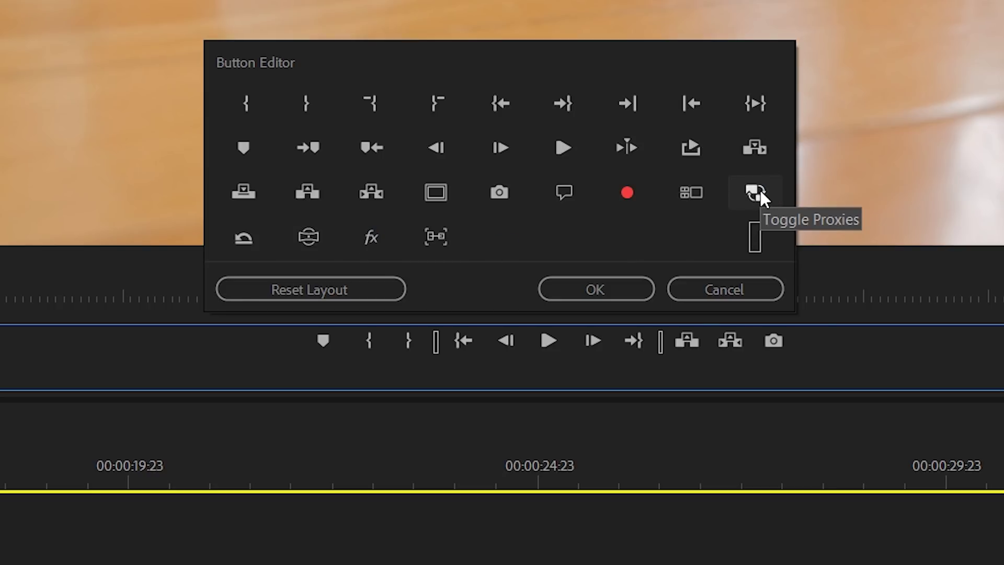
Add the Toggle Proxies and Safe Margins buttons to the Program monitor toolbar and confirm.
drag(802, 341, 801, 339)
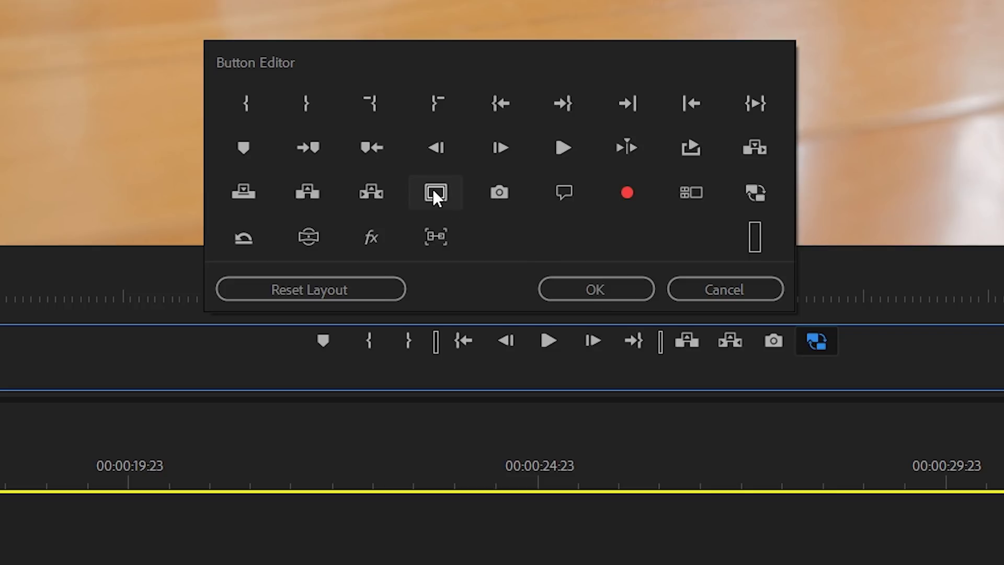
drag(432, 189, 802, 331)
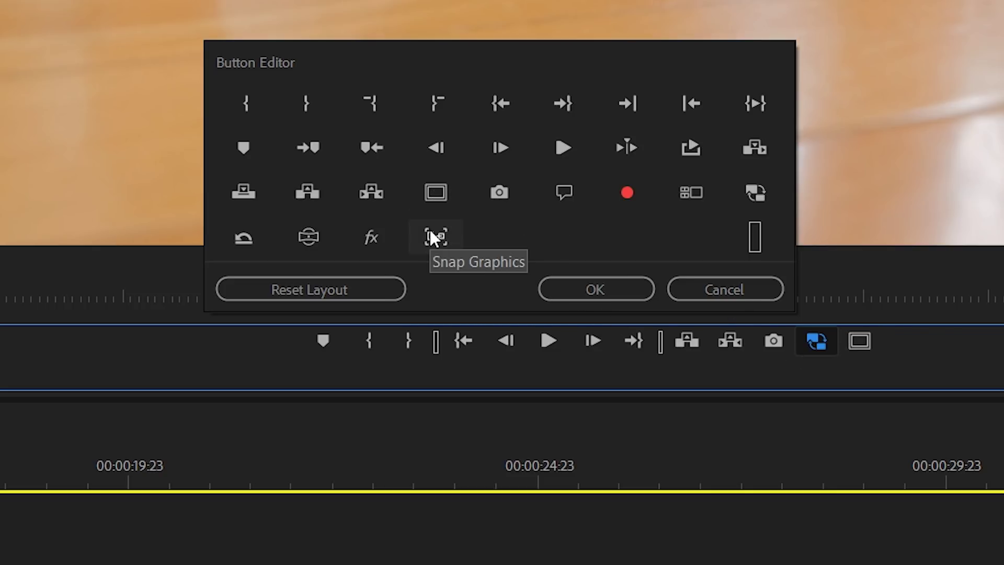
click(598, 287)
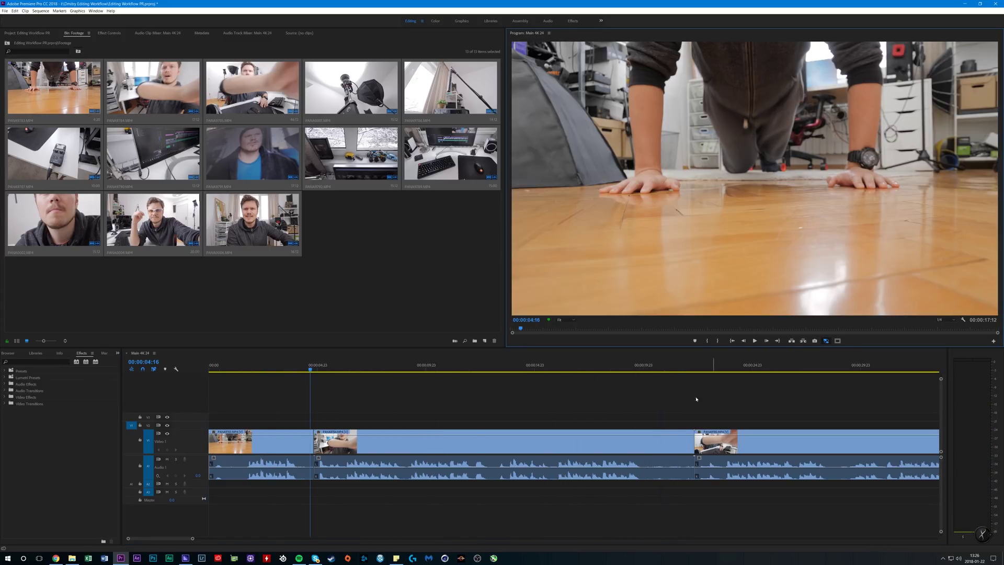
drag(329, 366, 257, 380)
click(344, 306)
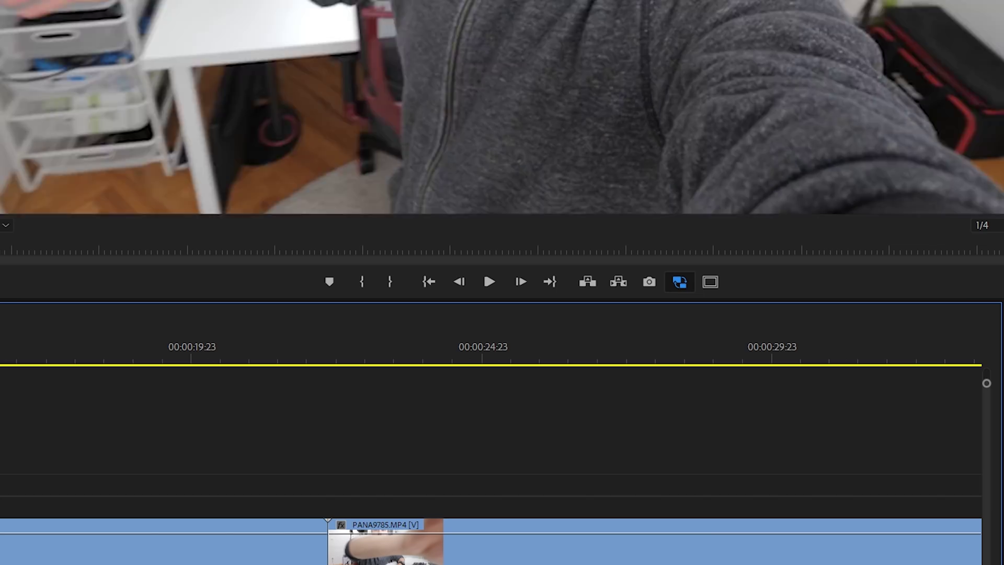
drag(343, 349, 1, 372)
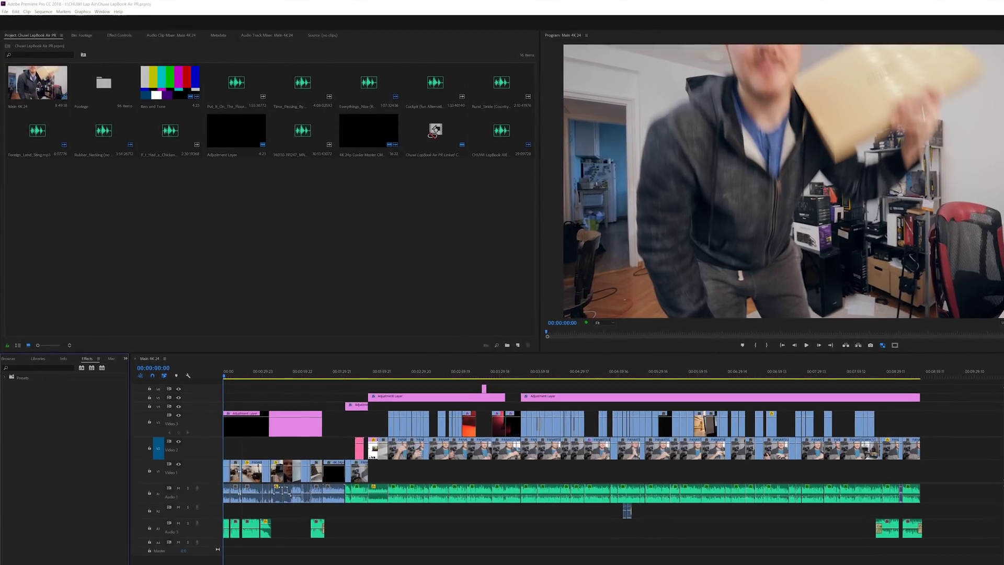
Open the Footage bin as its own tab and scroll through its clips.
click(106, 83)
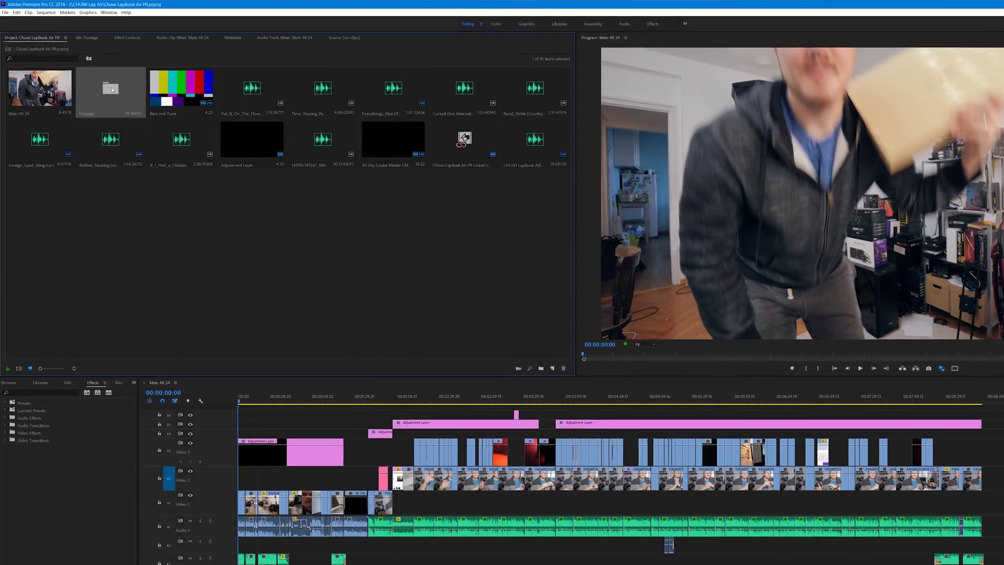
double_click(110, 89)
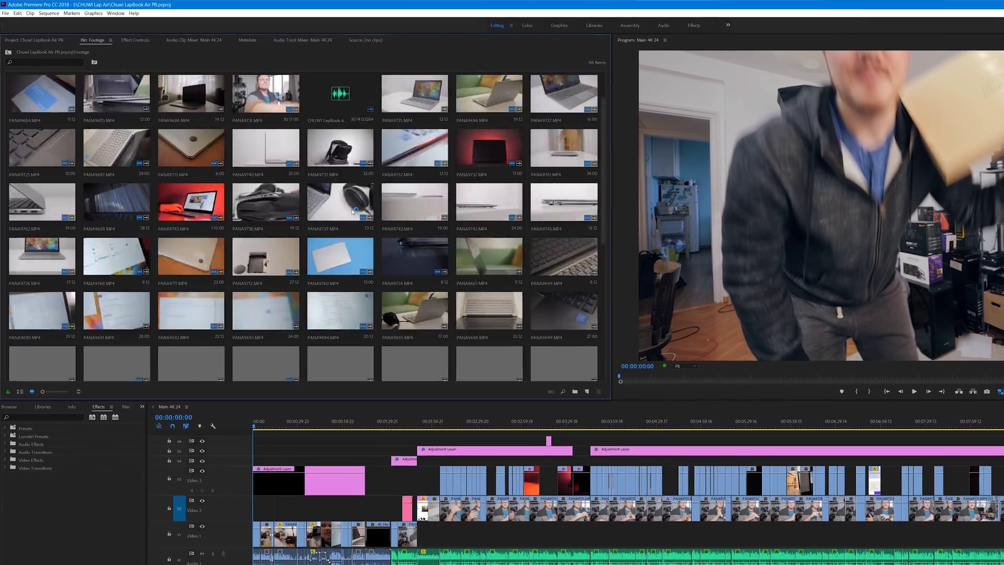
scroll(353, 211, down, 2)
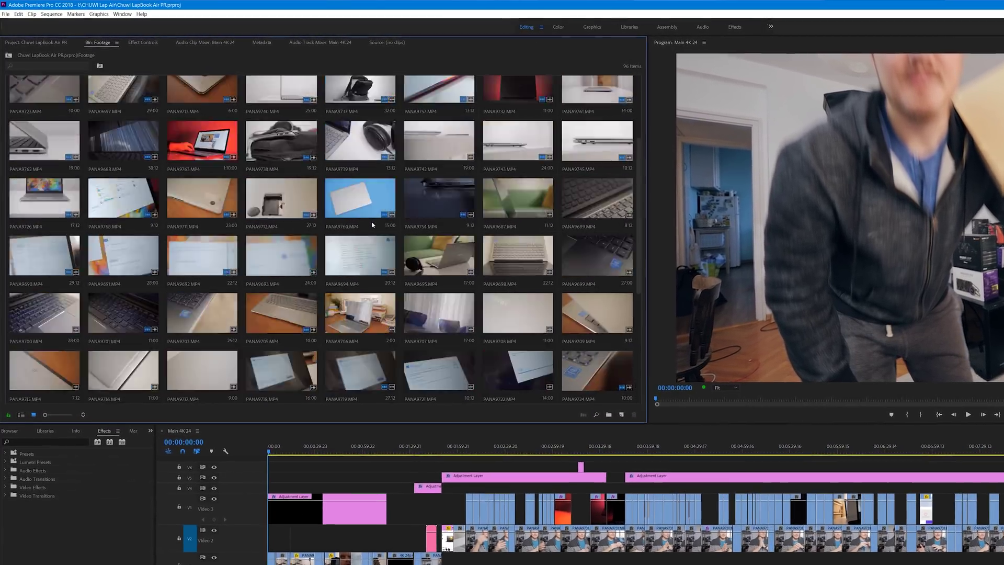
scroll(373, 224, up, 4)
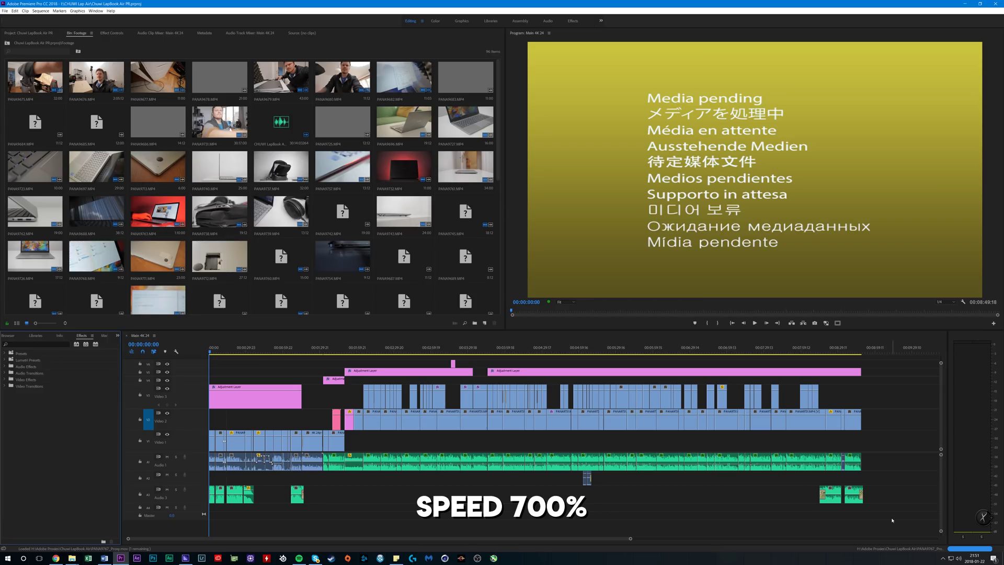
scroll(500, 146, down, 4)
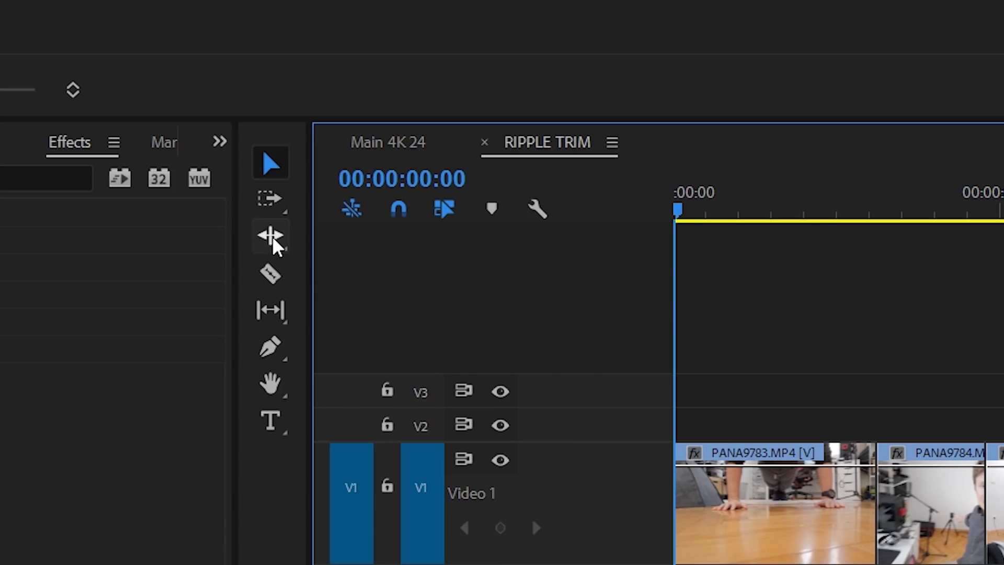
Try cutting a middle piece out of PANA0004 with ripple trimming, then undo it.
click(273, 240)
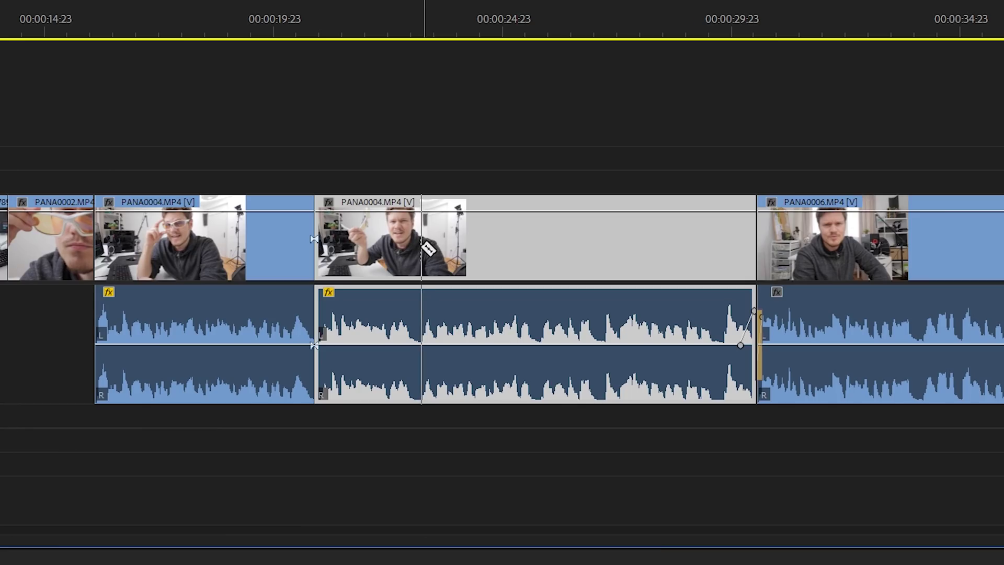
click(421, 243)
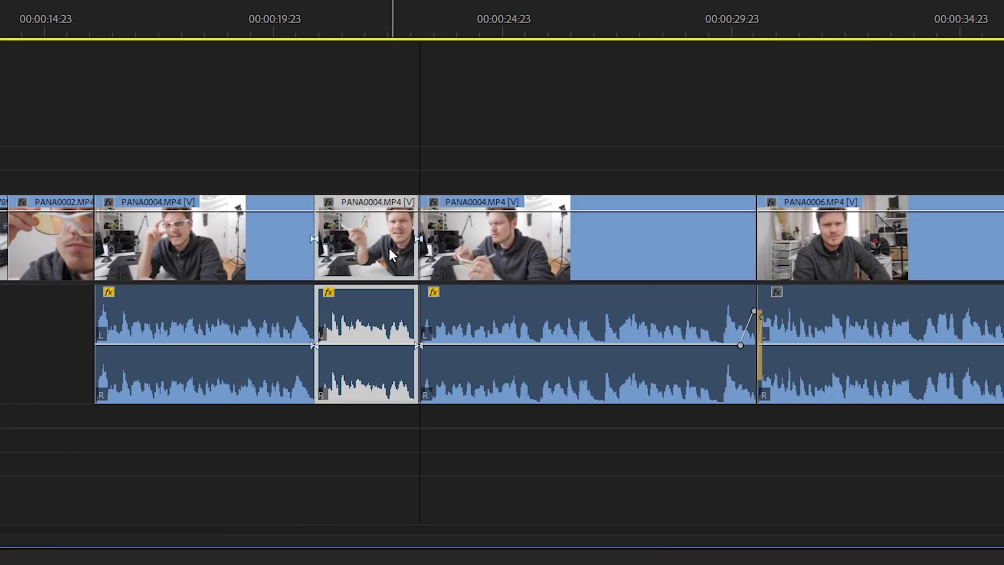
key(Delete)
click(365, 249)
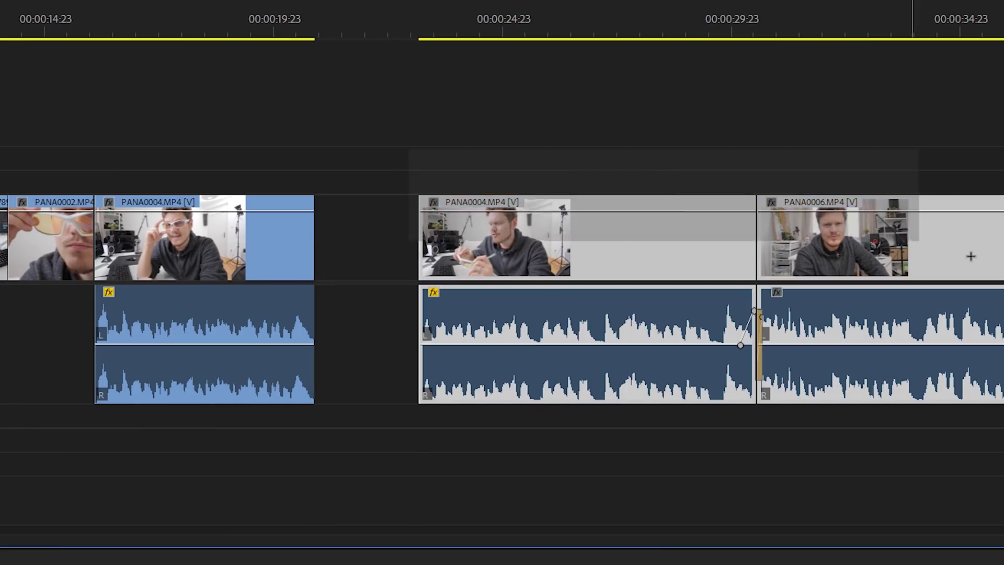
drag(971, 253, 368, 250)
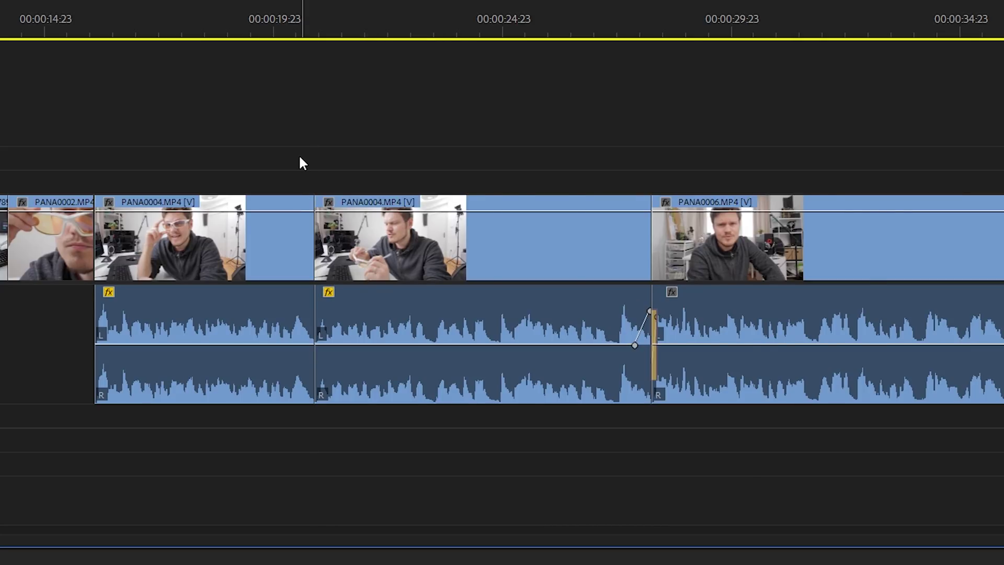
key(ctrl+z)
key(ctrl+z)
key(ctrl+z)
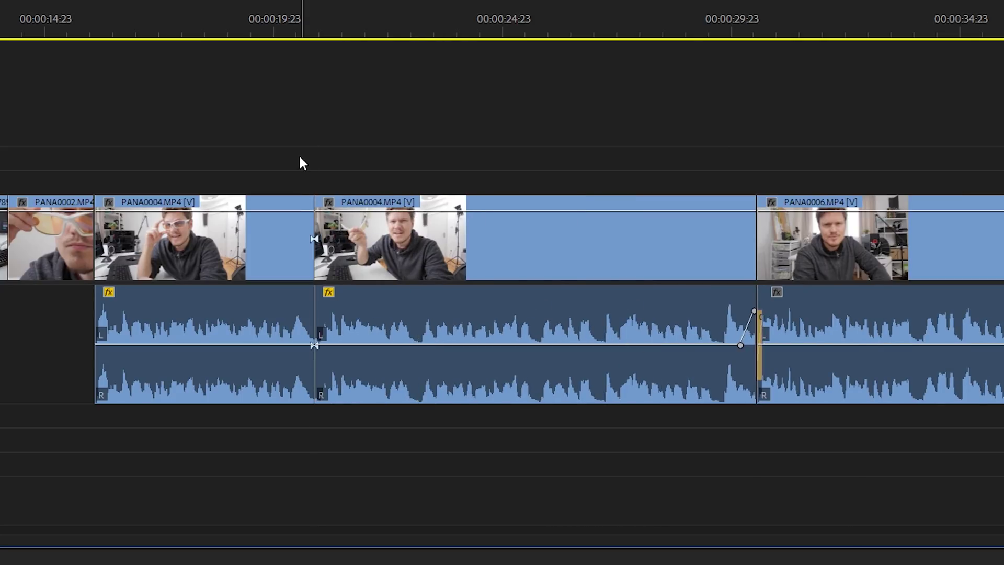
Ripple-trim PANA0004 during playback and zoom in on its cut near 20:21.
key(space)
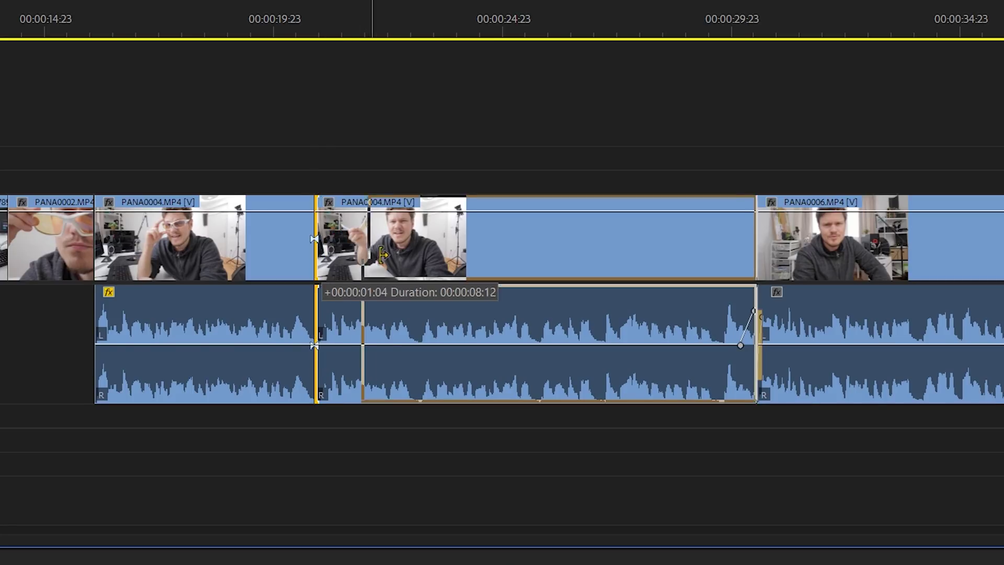
key(space)
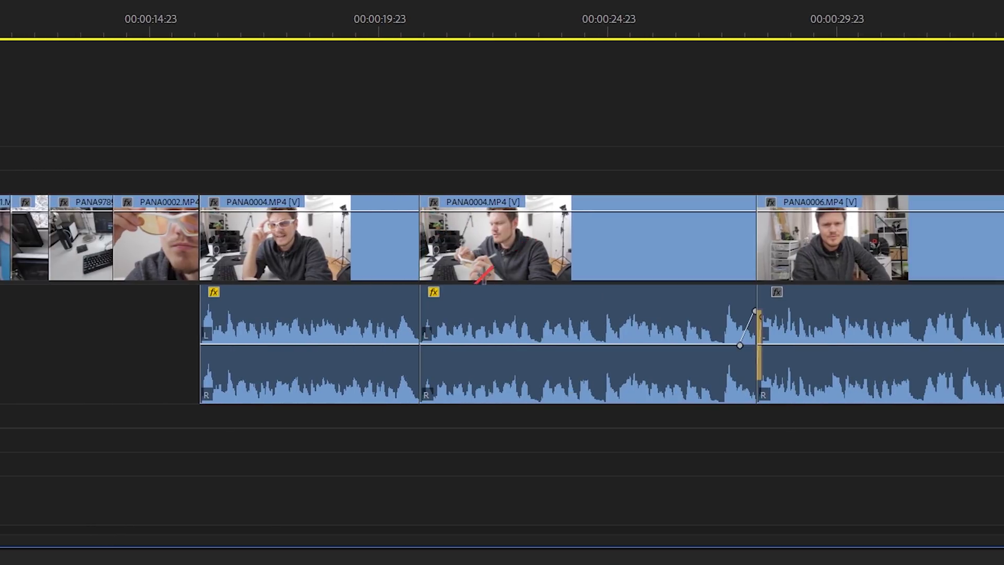
drag(403, 283, 470, 335)
Add a shortened Constant Power audio crossfade at the PANA0004 audio edit point.
click(234, 312)
key(ctrl+shift+d)
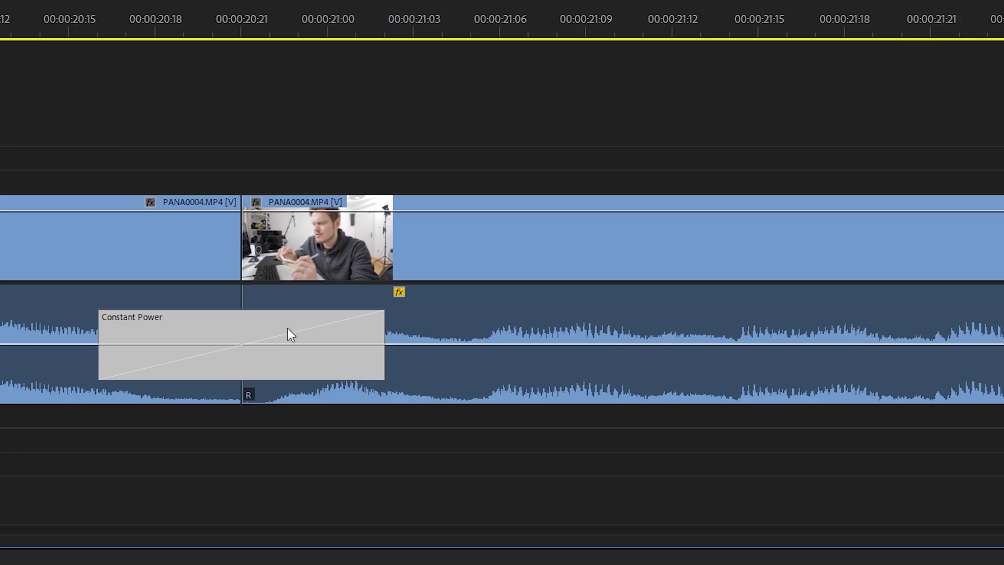
drag(281, 318, 278, 318)
scroll(230, 199, down, 10)
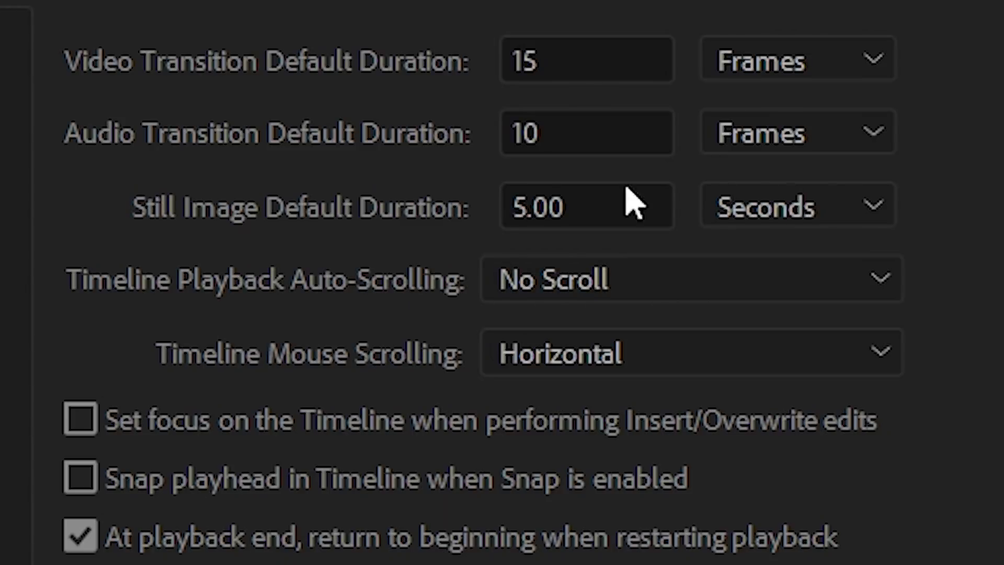
Edit the default audio transition duration in Timeline preferences, keeping it in frames.
text(0)
click(384, 181)
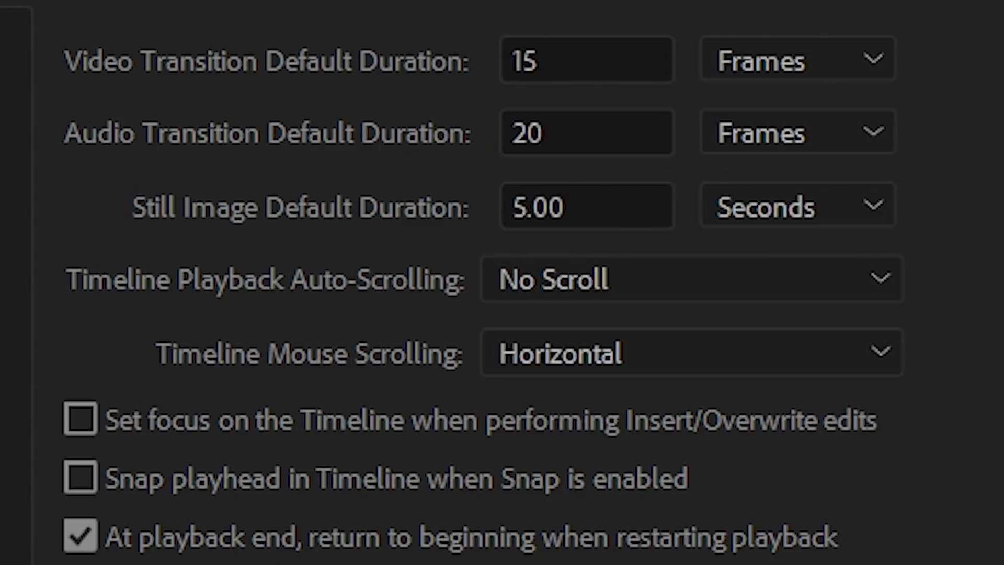
click(832, 141)
click(888, 229)
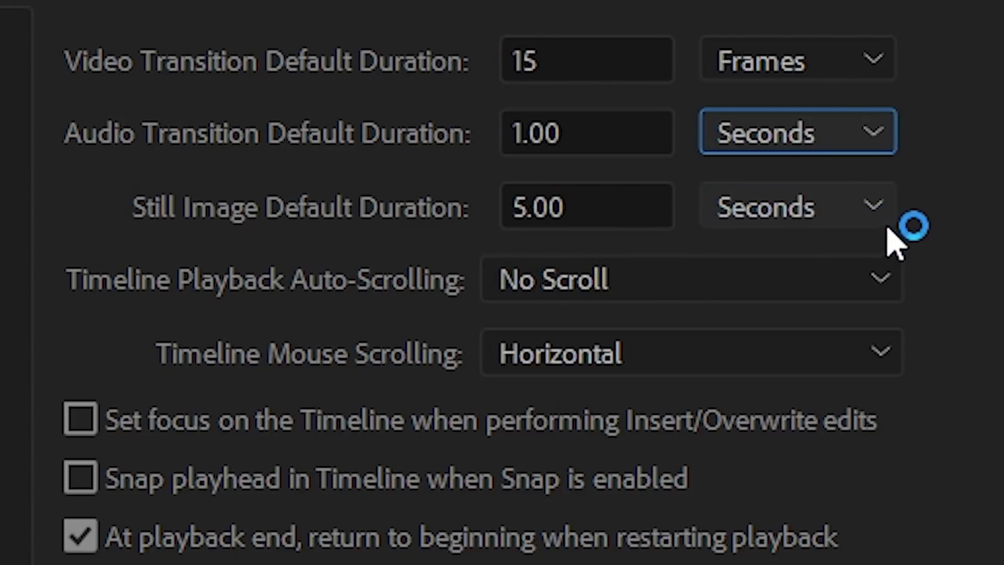
click(859, 146)
click(858, 183)
click(608, 128)
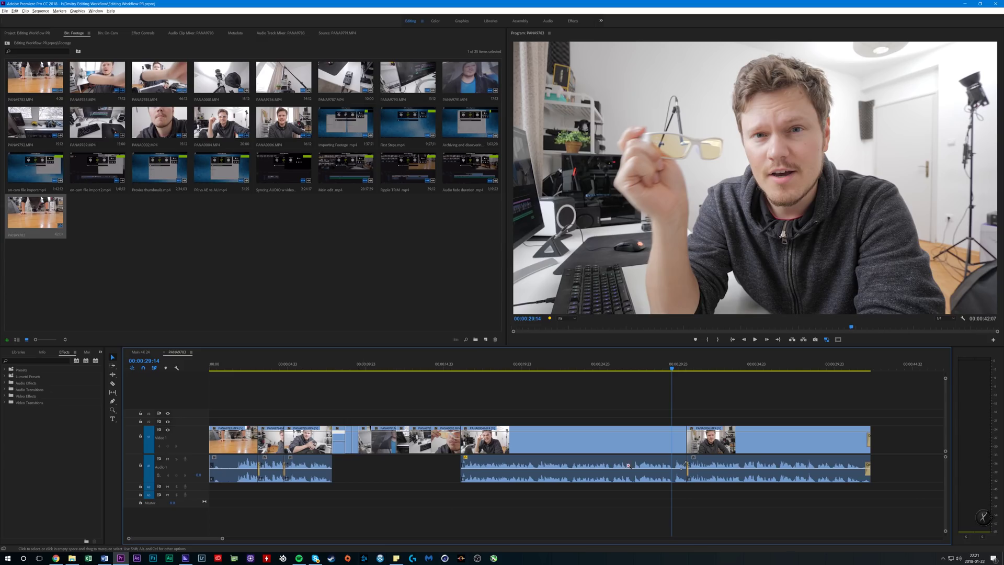
Roll the PANA0004/PANA0006 cut later and play back from about 29:14.
drag(728, 464, 728, 463)
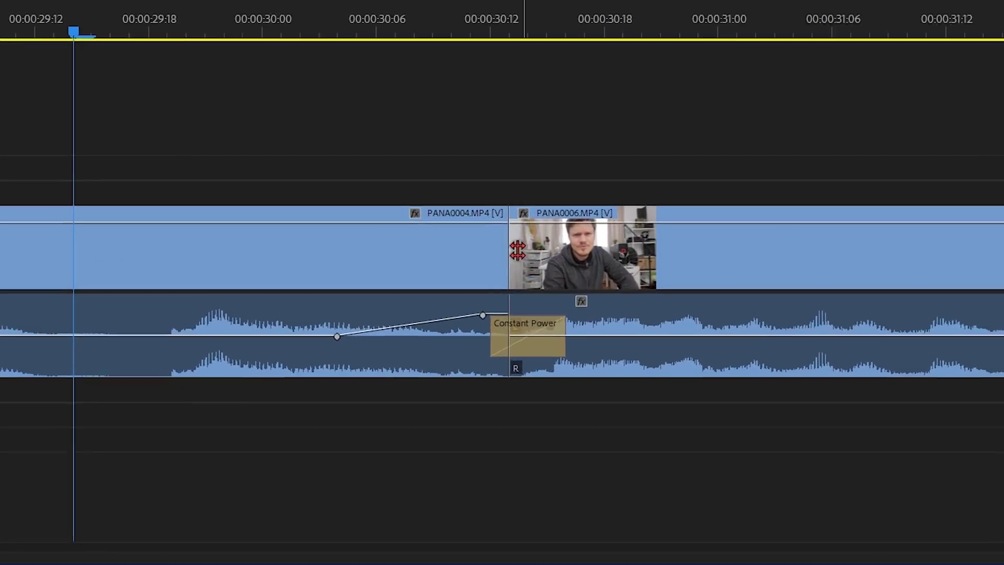
drag(518, 250, 556, 240)
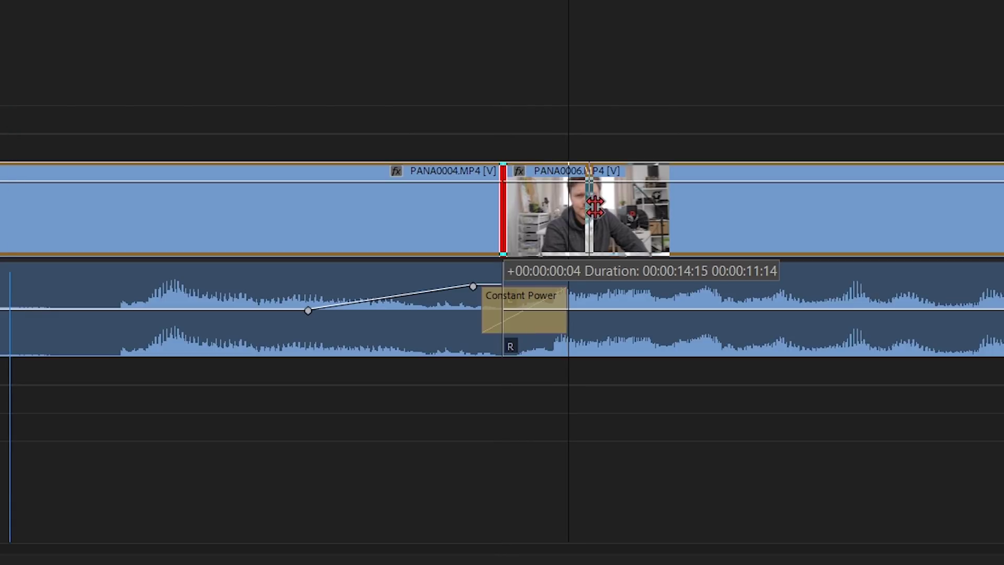
drag(611, 207, 611, 207)
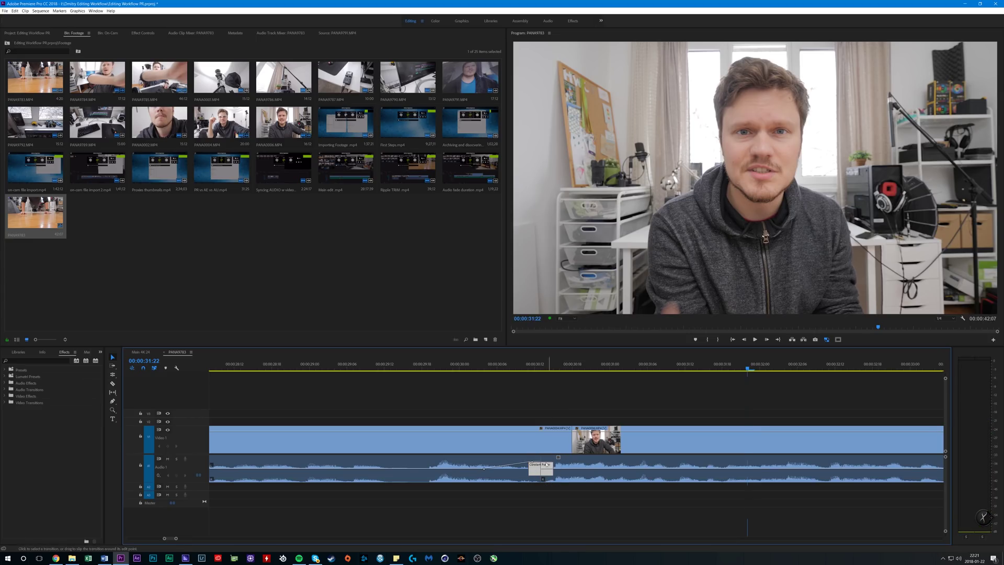
click(404, 369)
key(space)
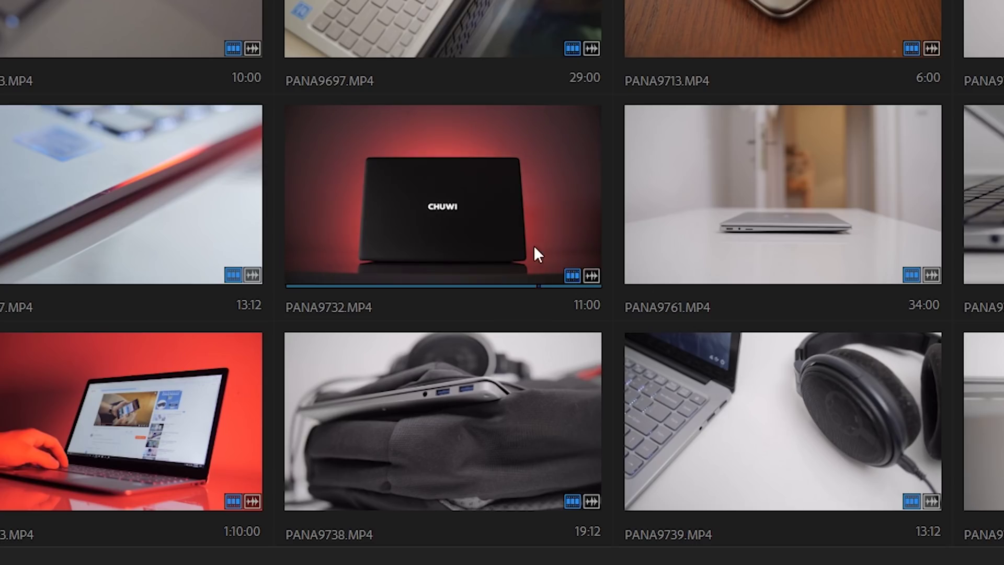
Add PANA9732 as video only to Main 4K 24, plus PANA9713 video near 2:32.
drag(575, 273, 634, 308)
drag(339, 257, 340, 257)
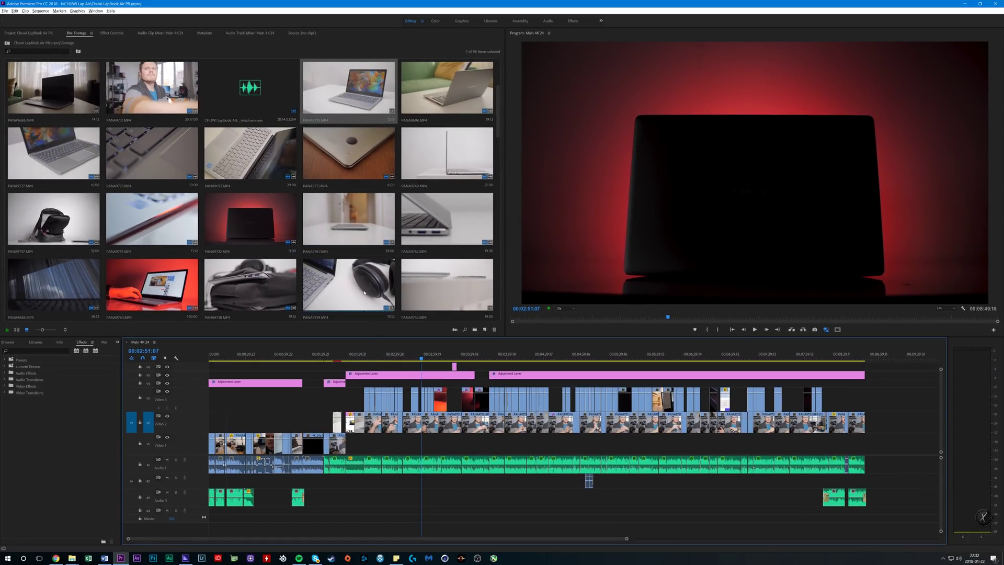
drag(387, 178, 399, 186)
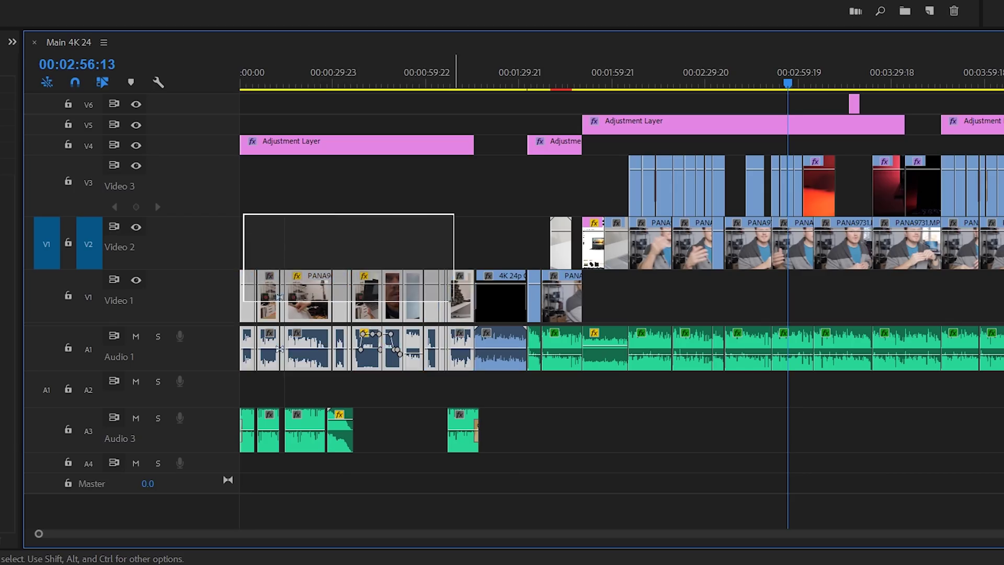
click(449, 202)
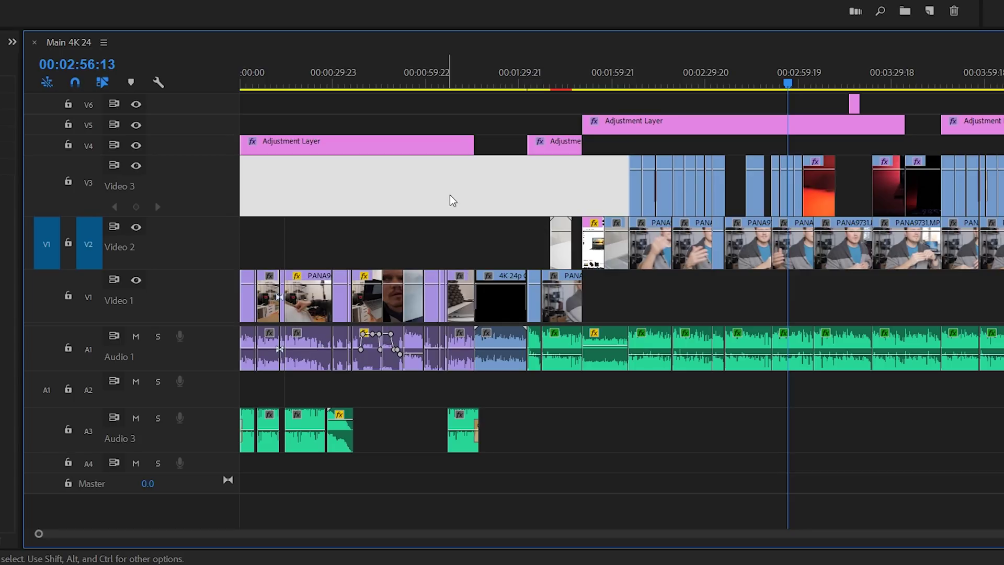
Search keyboard shortcuts for 'lab' and enlarge the list to review label colour assignments.
key(ctrl+alt+k)
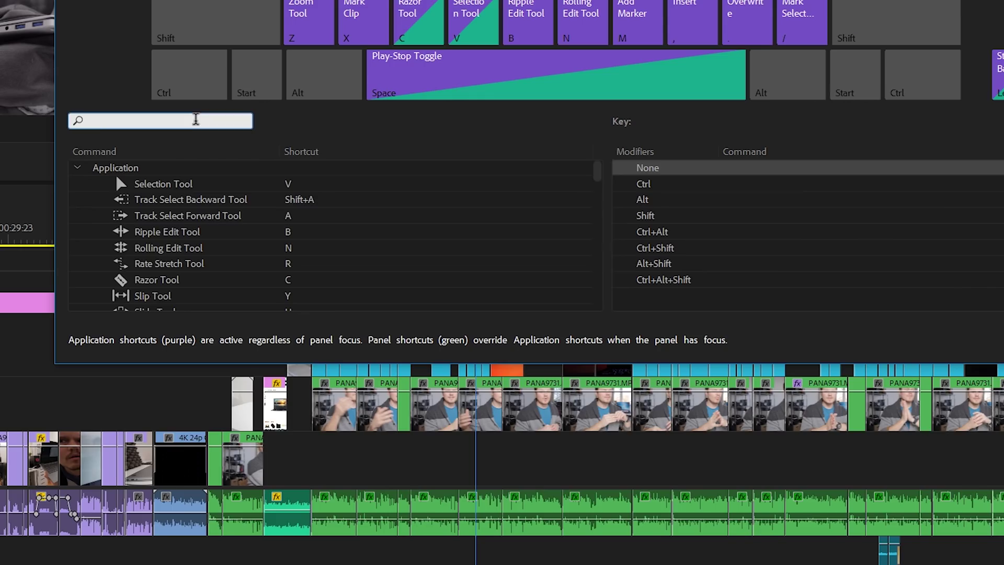
text(label)
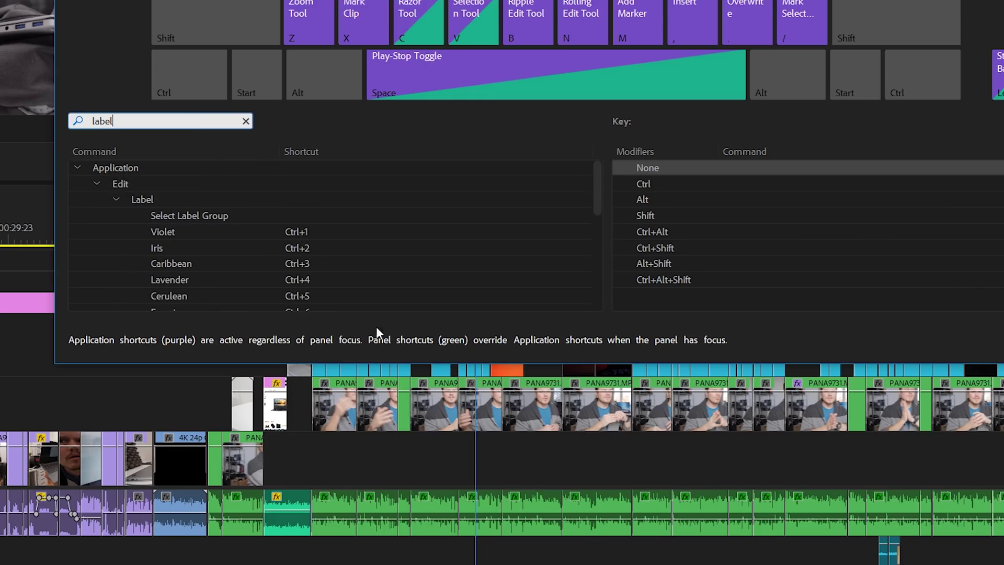
drag(401, 364, 397, 492)
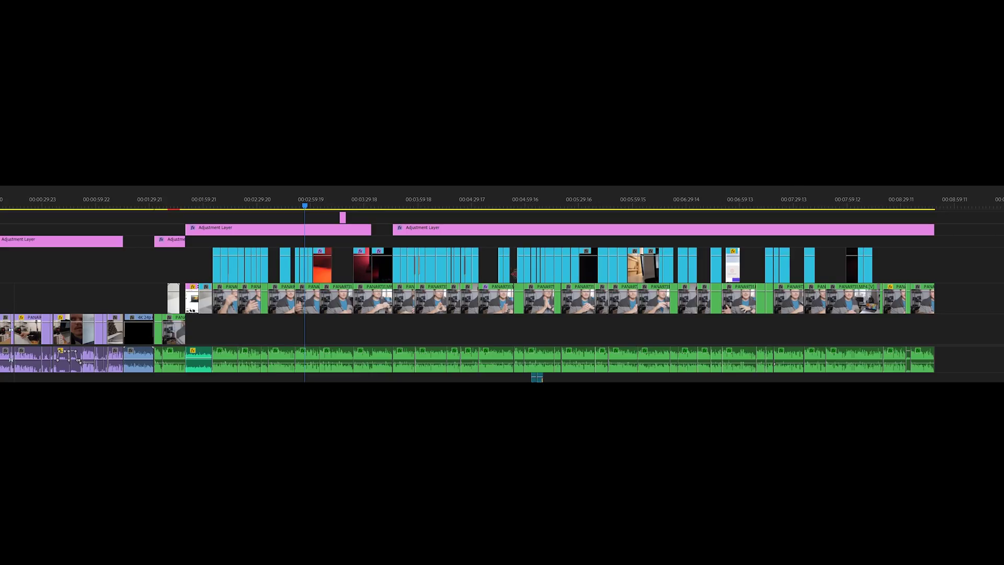
scroll(131, 278, up, 5)
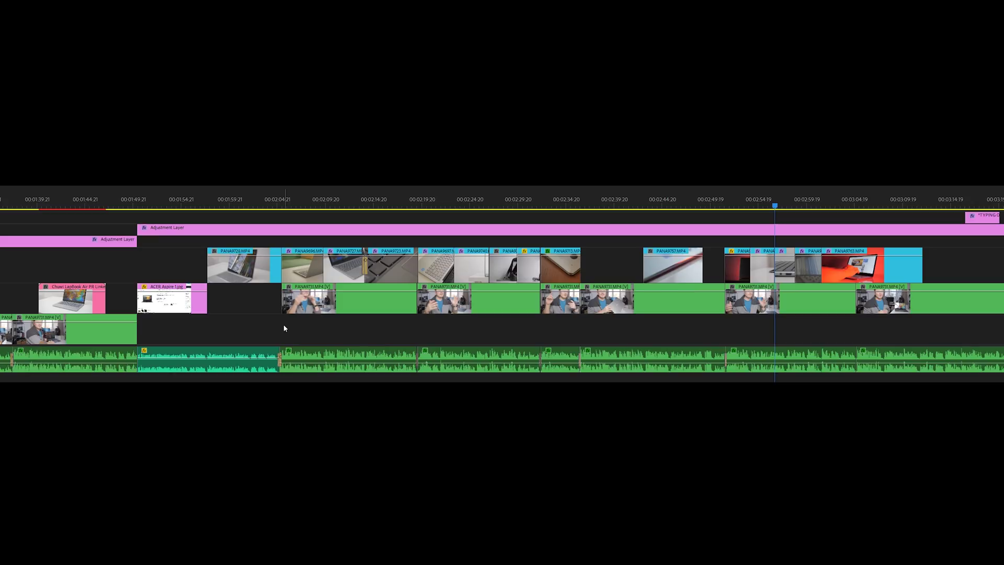
scroll(285, 327, down, 5)
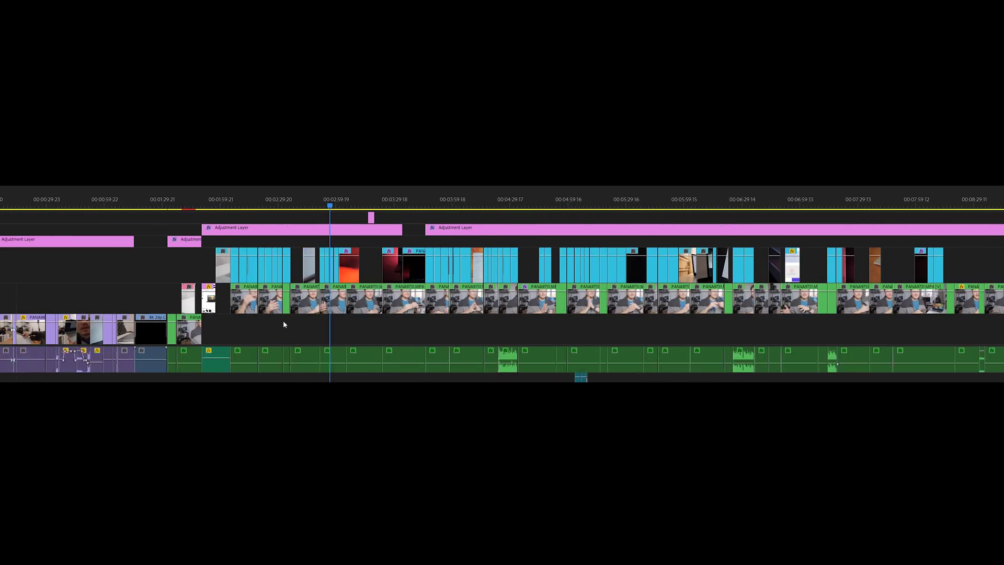
scroll(285, 325, down, 1)
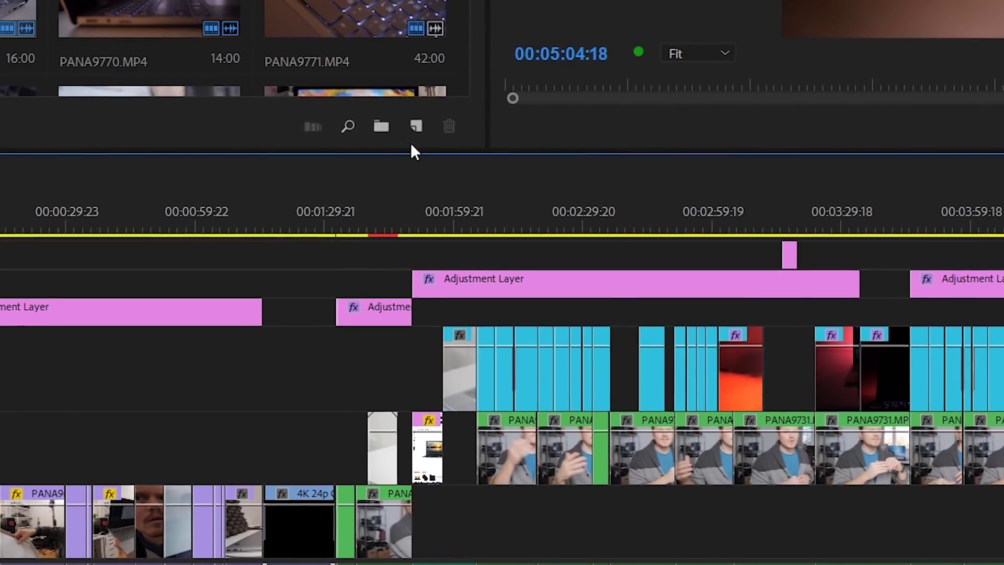
Scrub to the laptop shot near 00:02:53:08 and switch to the Color workspace.
click(406, 128)
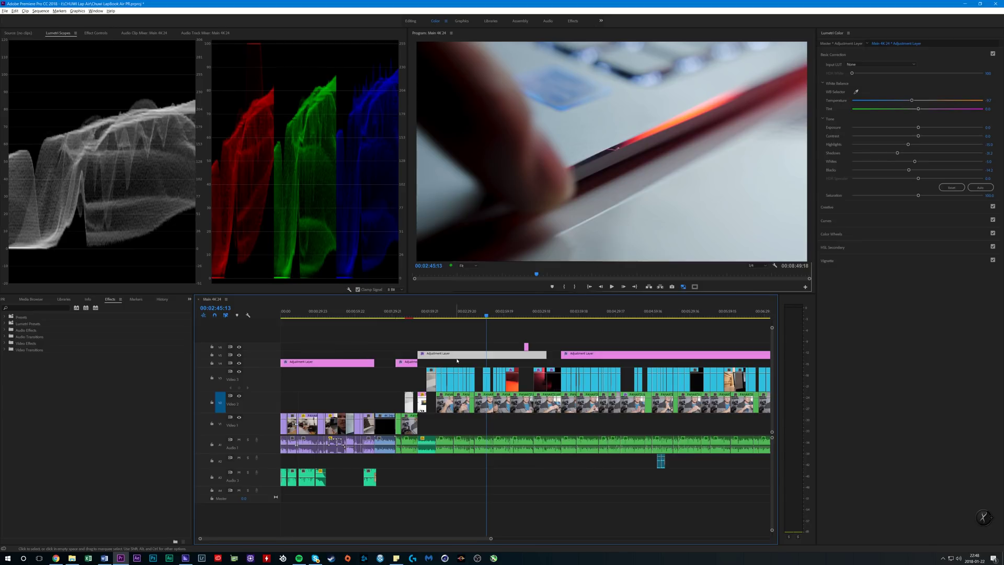
key(equal)
key(equal)
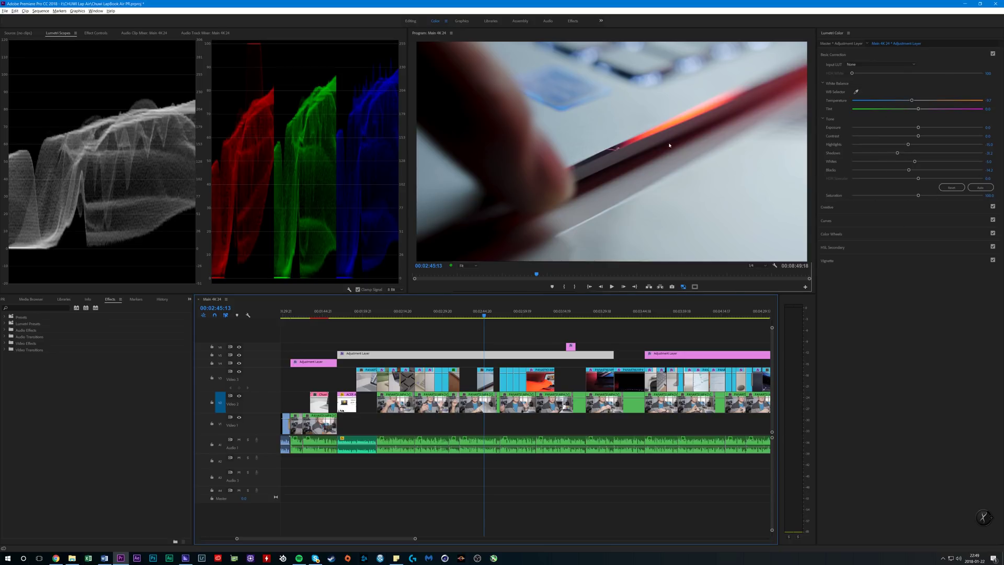
click(505, 315)
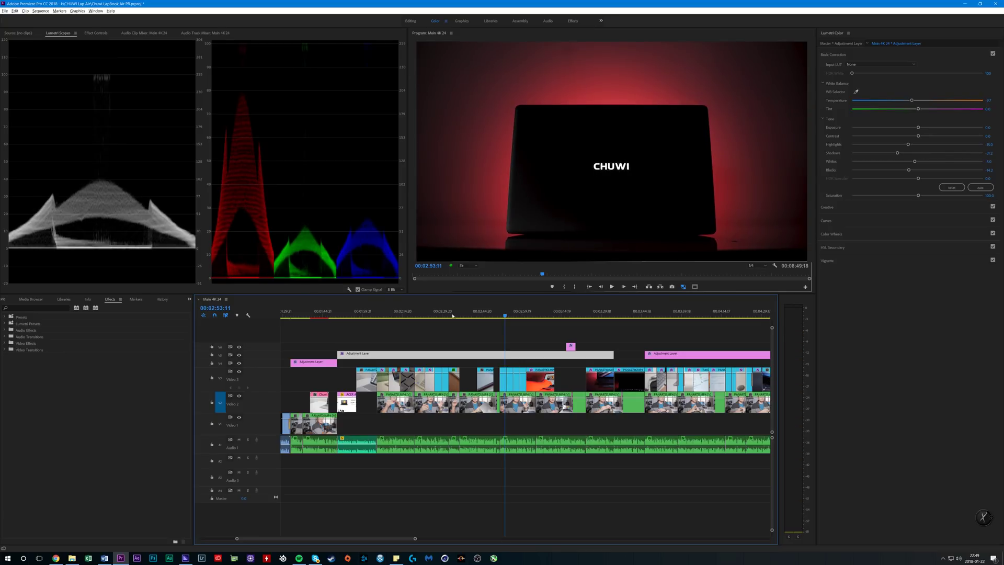
drag(424, 316, 433, 317)
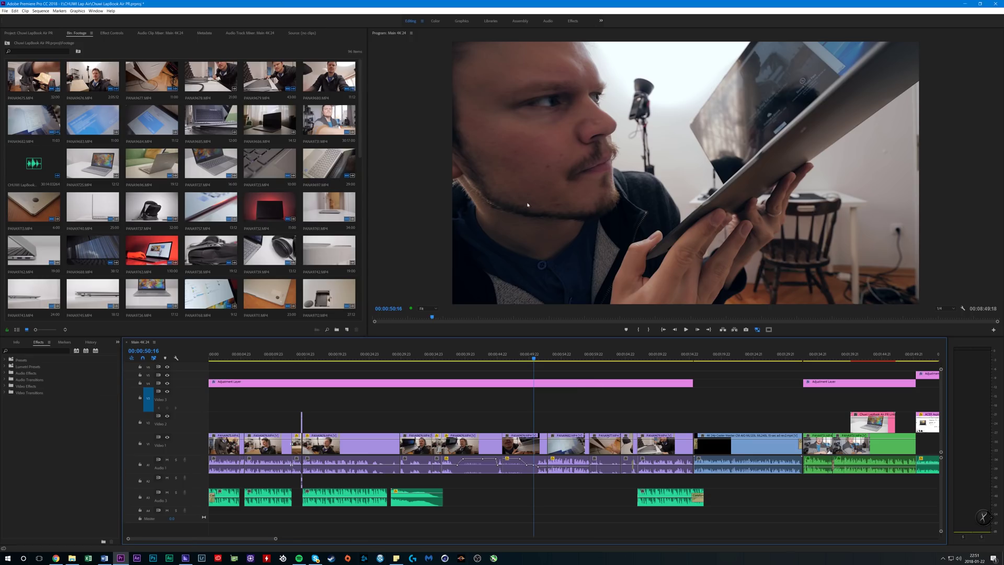
click(435, 20)
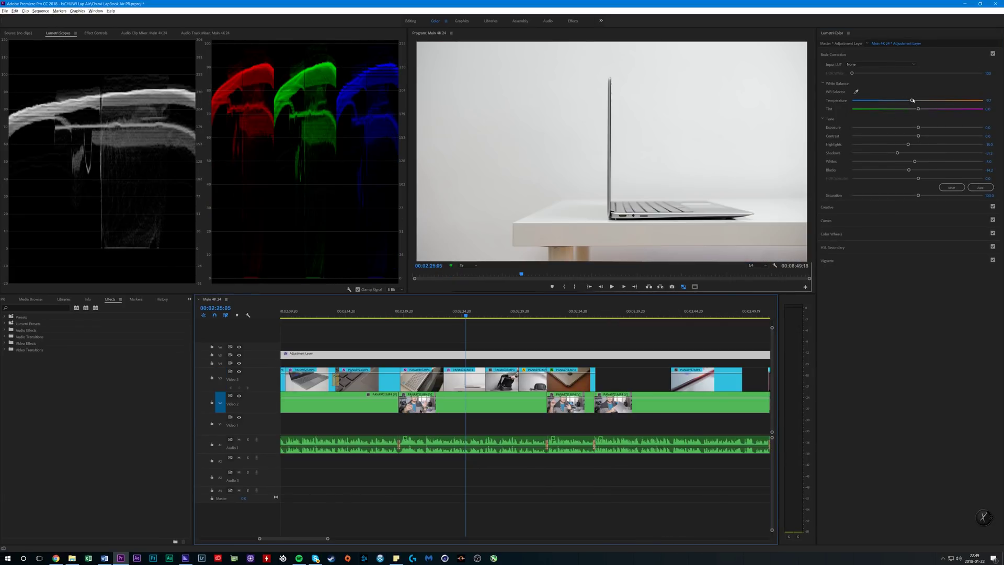
Warm the adjustment layer's Temperature, shift its Tint, and return Exposure to 0.0.
mouse_move(912, 100)
mouse_down()
mouse_move(962, 101)
mouse_move(874, 101)
mouse_move(966, 104)
mouse_move(916, 102)
mouse_up()
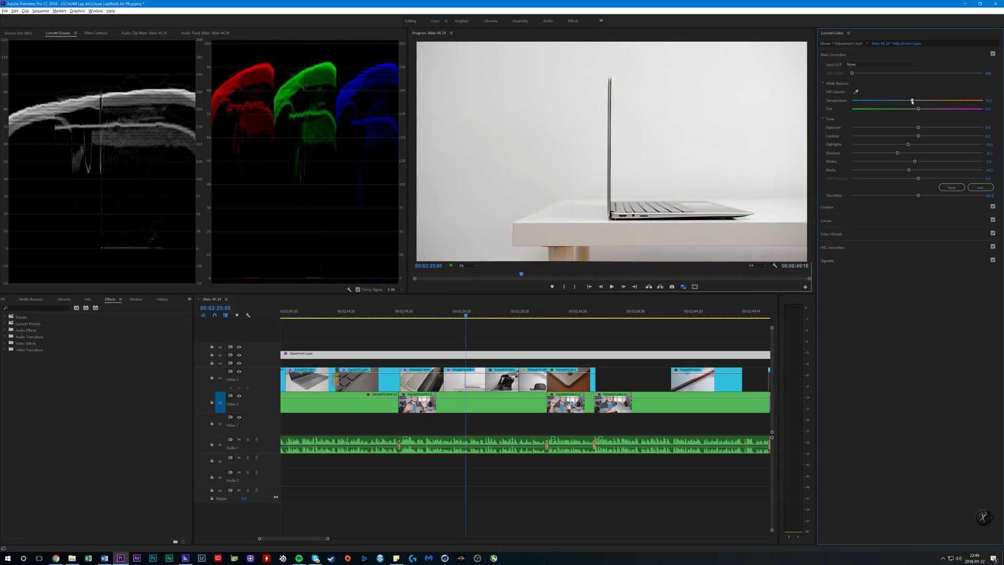
mouse_move(918, 110)
mouse_down()
mouse_move(889, 109)
mouse_move(942, 109)
mouse_move(902, 108)
mouse_up()
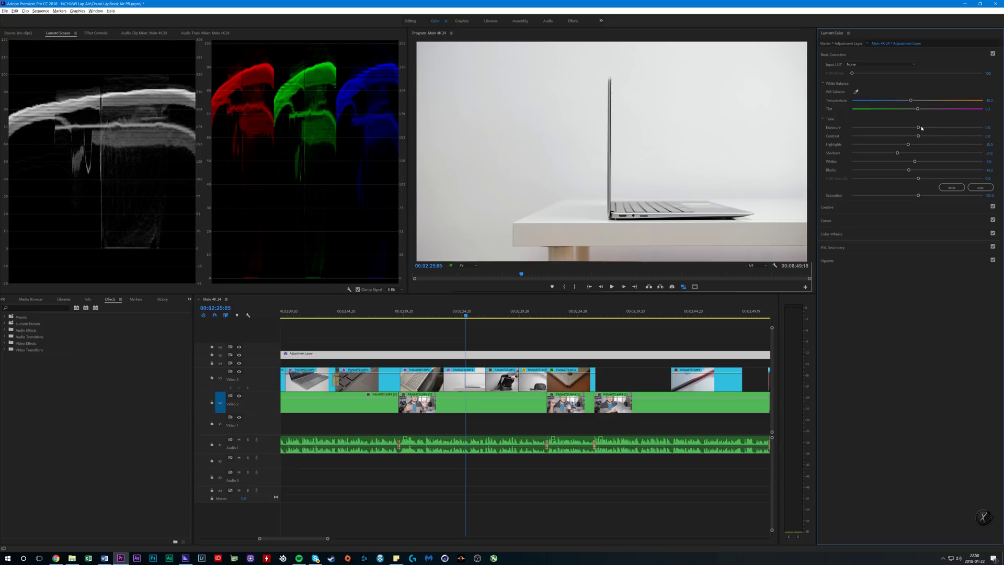
mouse_move(921, 128)
mouse_down()
mouse_move(894, 129)
mouse_move(933, 128)
mouse_move(904, 129)
mouse_move(915, 129)
mouse_up()
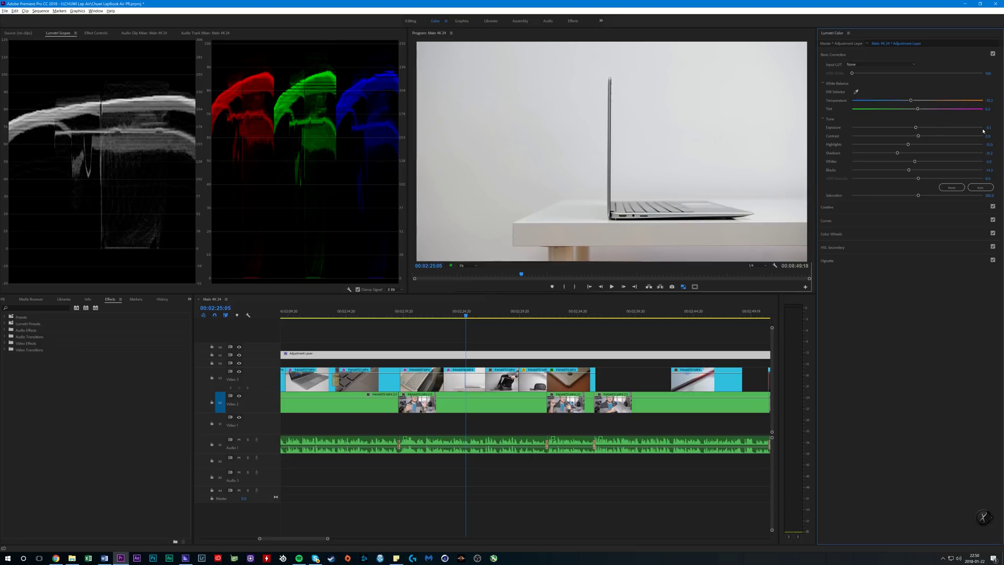
key(Return)
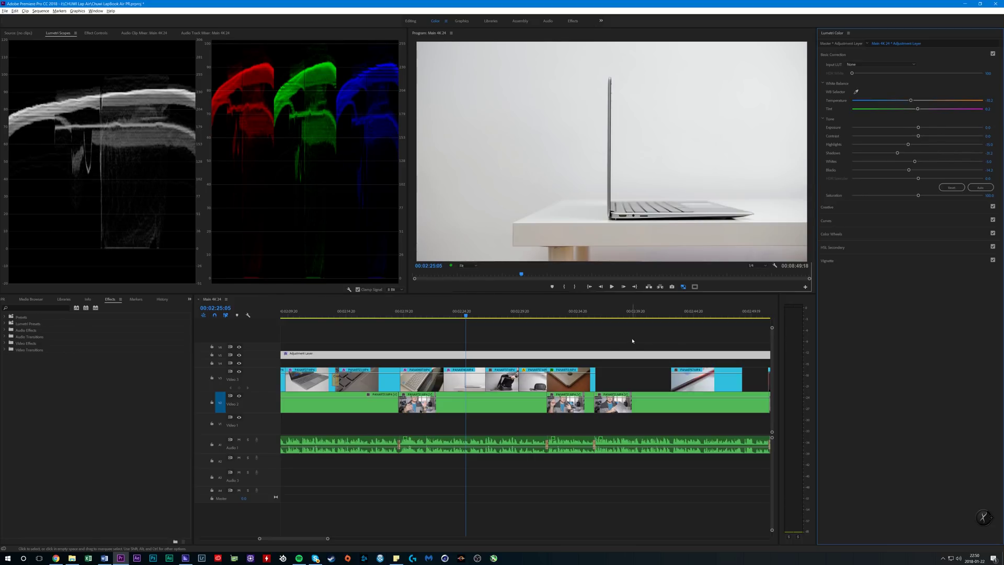
At 00:02:55:06, disable Lumetri Color to compare playback, then select PANA9762 on V3.
scroll(602, 346, down, 3)
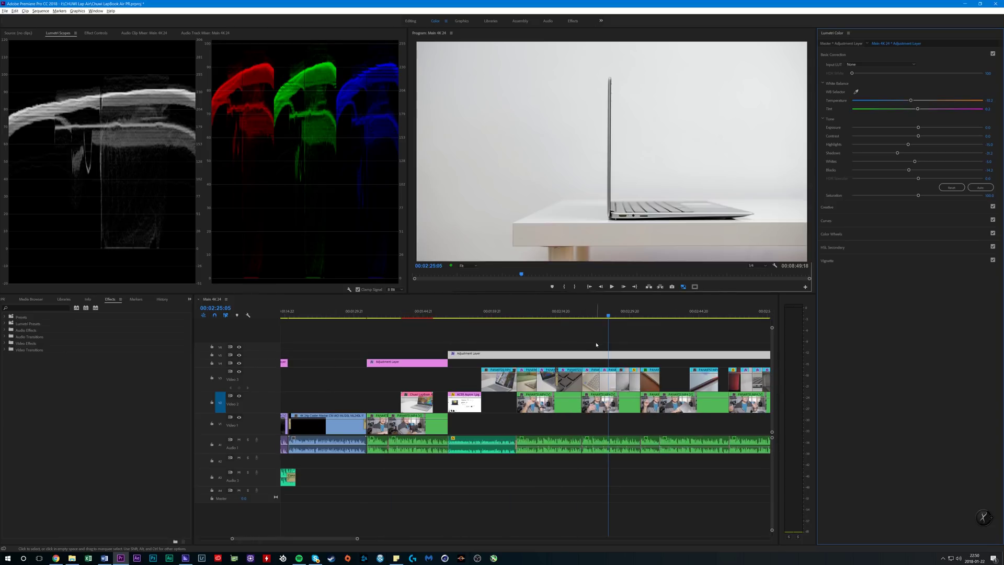
scroll(596, 345, down, 5)
scroll(498, 347, up, 4)
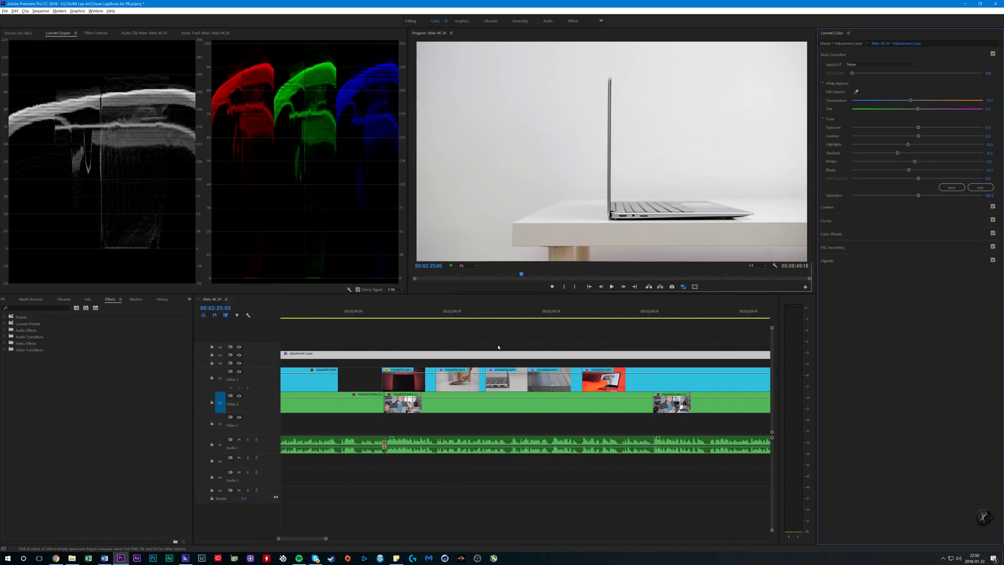
click(460, 314)
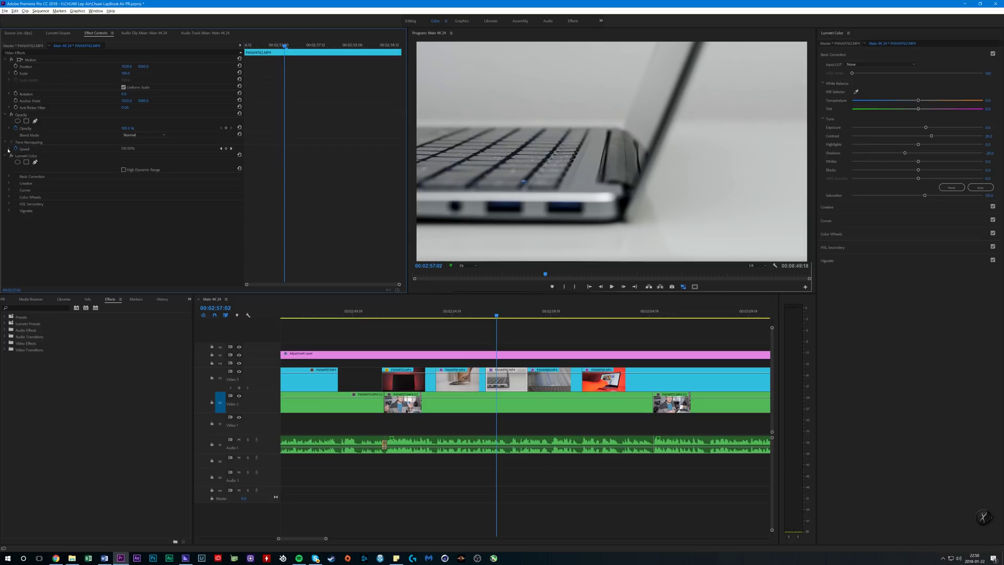
click(11, 157)
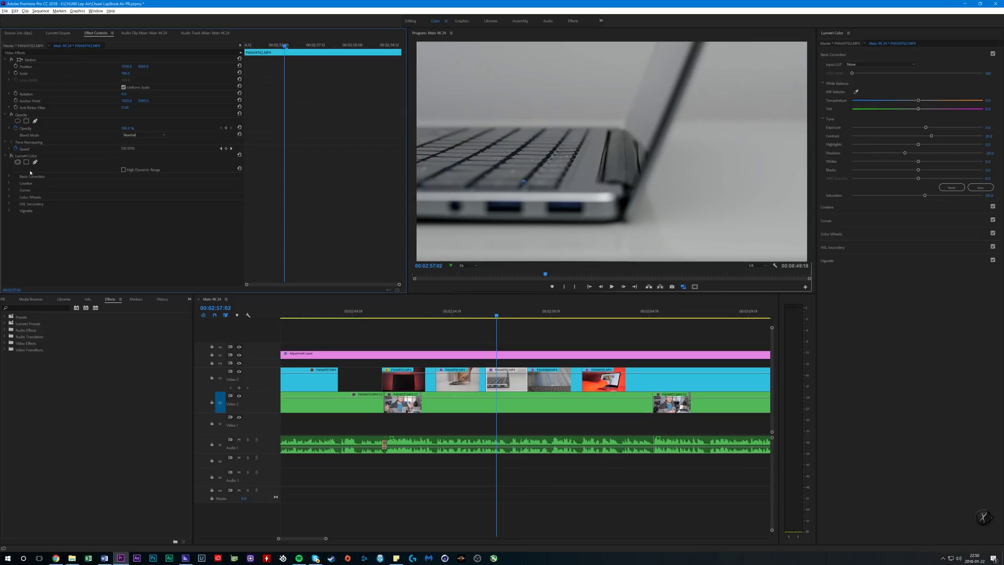
click(466, 314)
key(space)
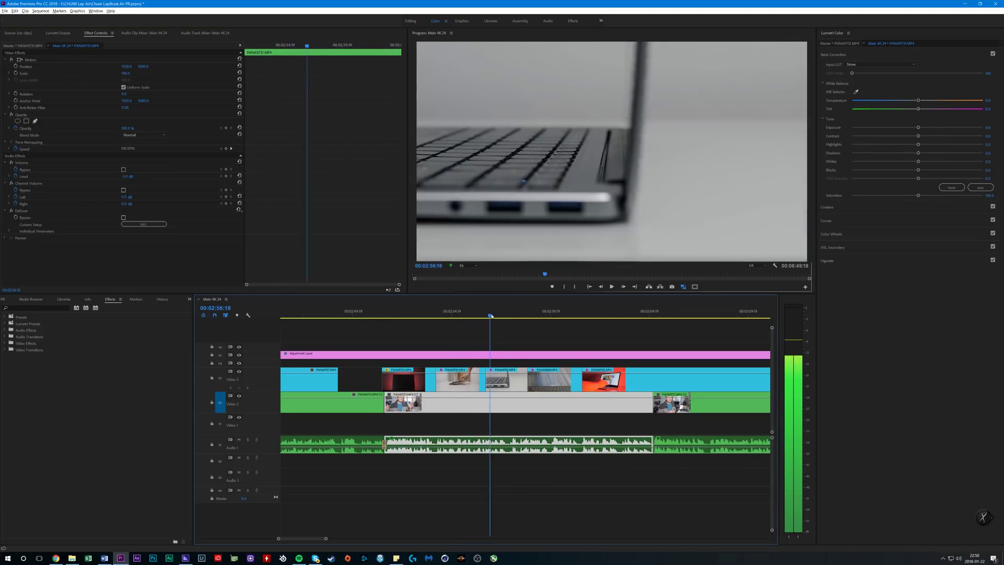
click(507, 368)
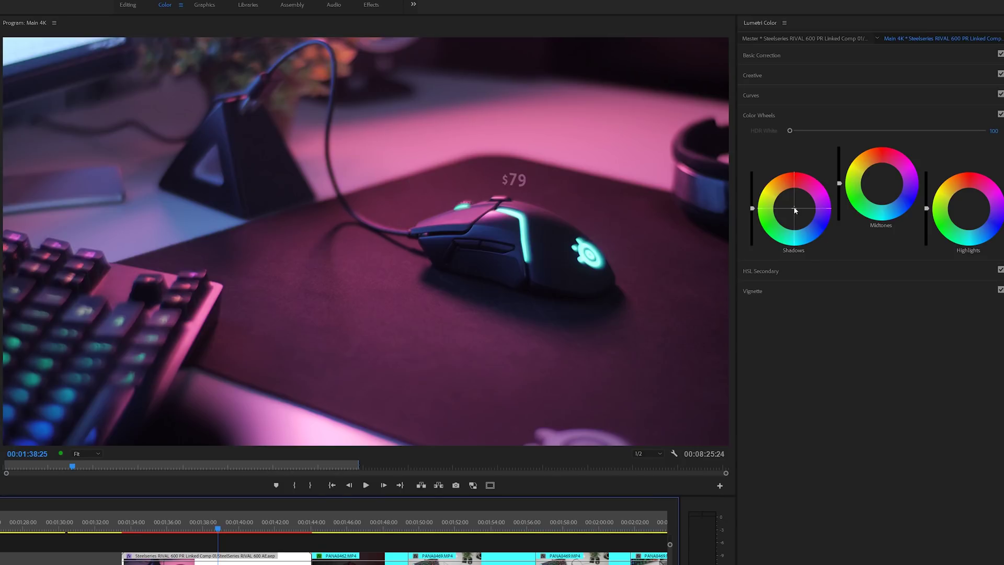
Apply the Fuji F125 Kodak 2393 look with Intensity 20 and Sharpen 20, then collapse Creative.
click(795, 211)
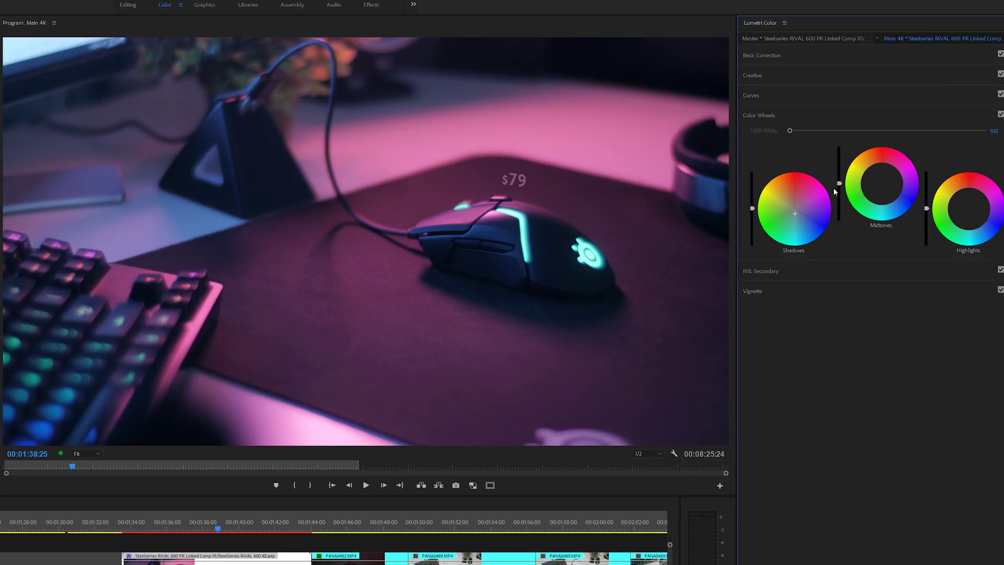
click(882, 181)
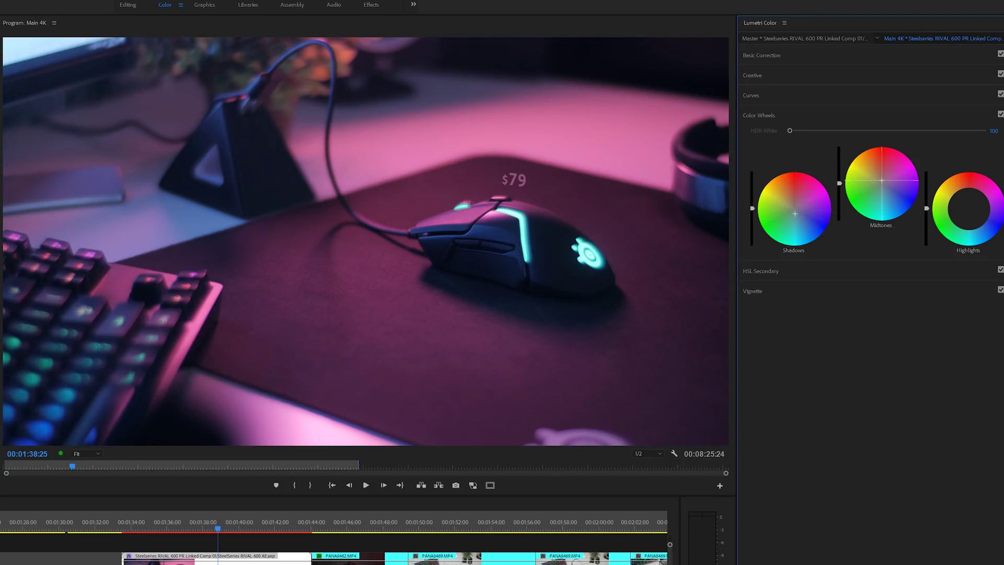
click(797, 74)
click(801, 90)
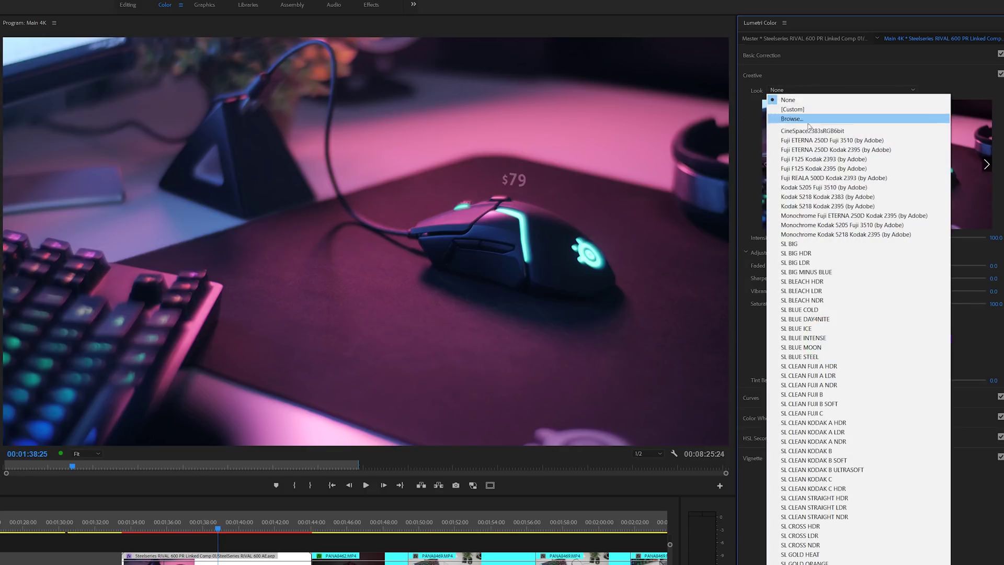
click(802, 160)
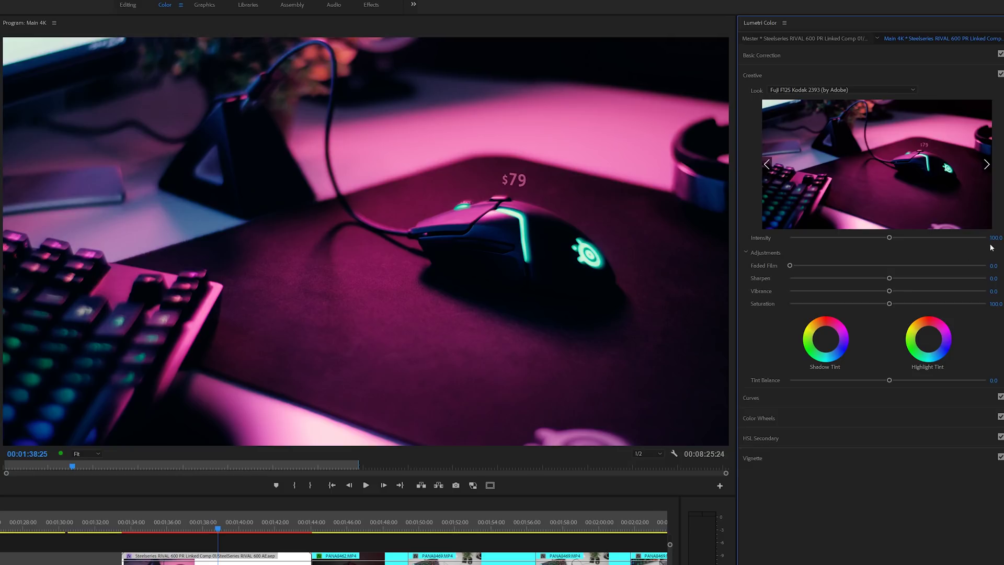
text(20)
key(Return)
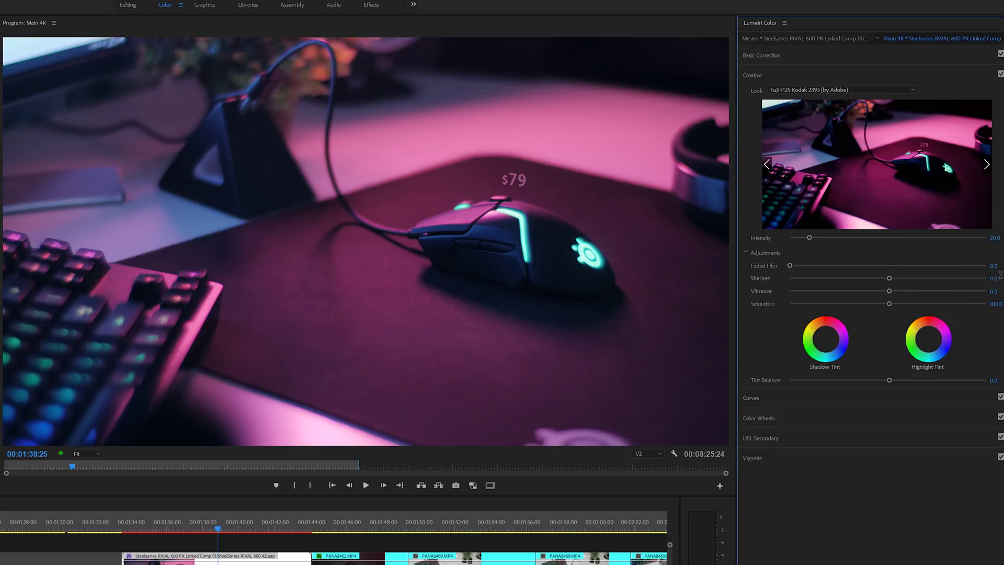
text(20)
key(Return)
click(770, 74)
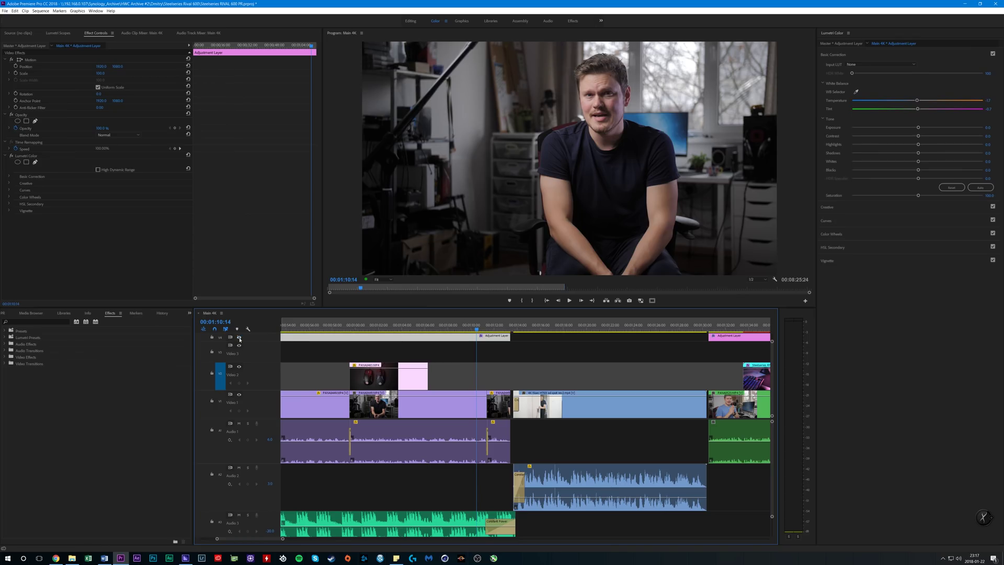
Toggle the V4 adjustment layer off and on to compare, then set Creative look intensity to 20.
click(239, 337)
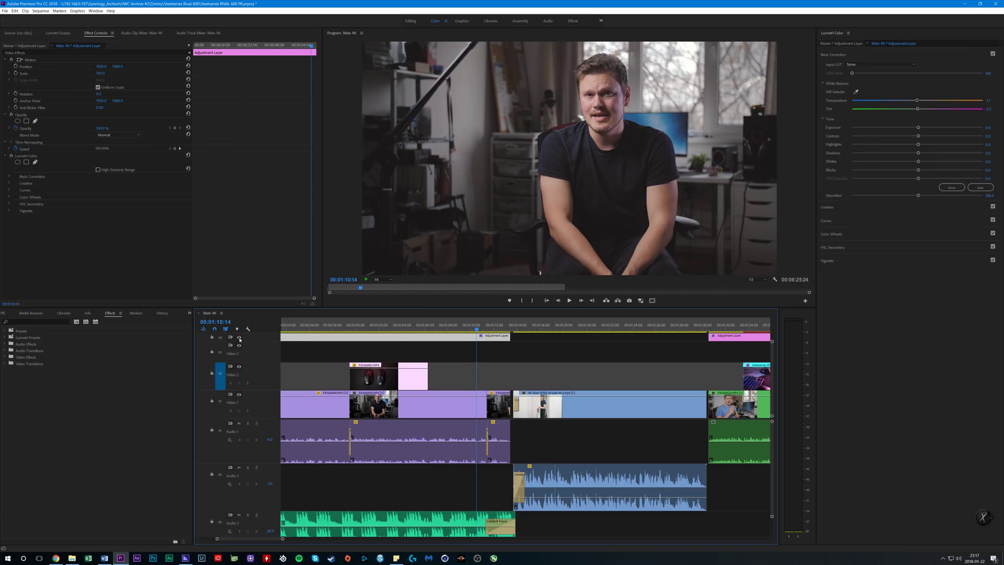
click(239, 338)
click(239, 337)
click(828, 207)
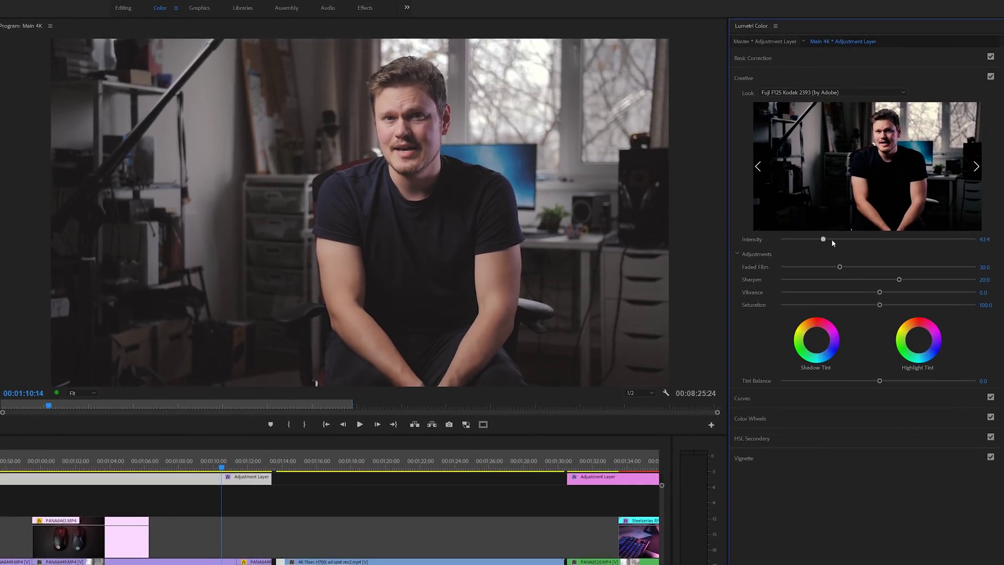
click(832, 239)
click(988, 238)
text(20)
key(Return)
Set Faded Film to 20 and slightly nudge the lower point of the RGB curve.
drag(830, 268, 779, 268)
click(983, 267)
text(20)
key(Return)
click(754, 400)
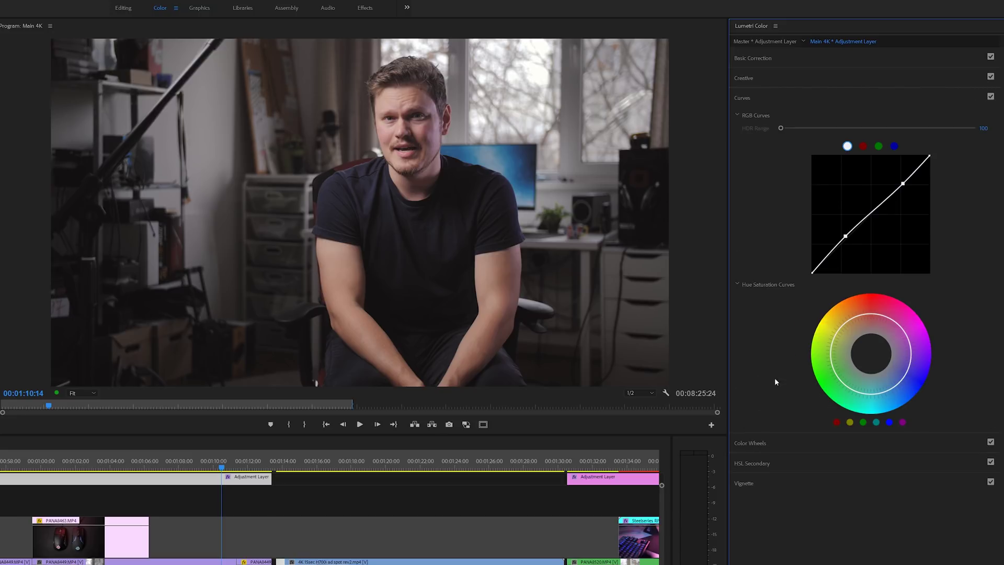
drag(846, 239, 846, 238)
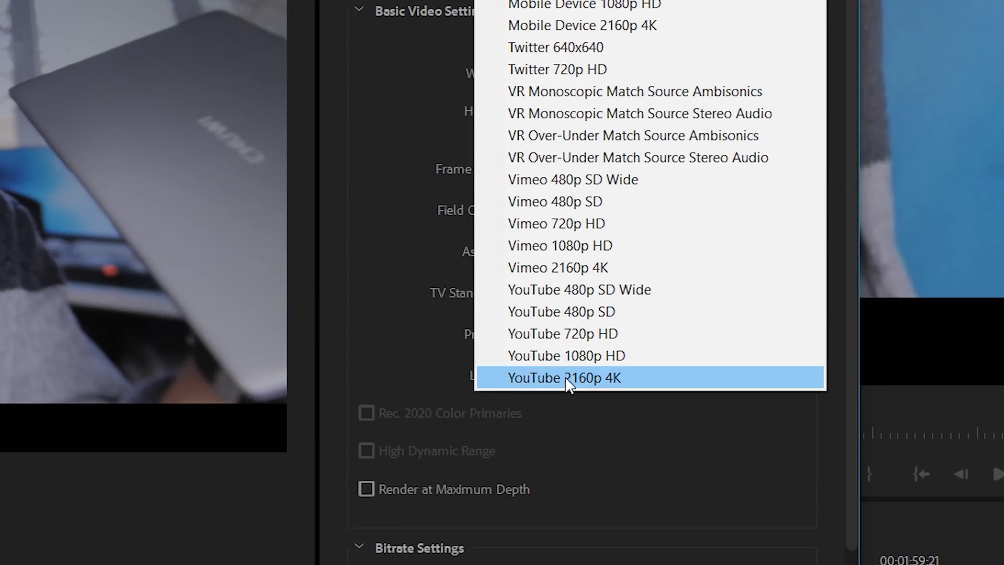
Apply the YouTube 2160p 4K preset with a 60 Mbps target and 90 Mbps maximum bitrate.
click(566, 379)
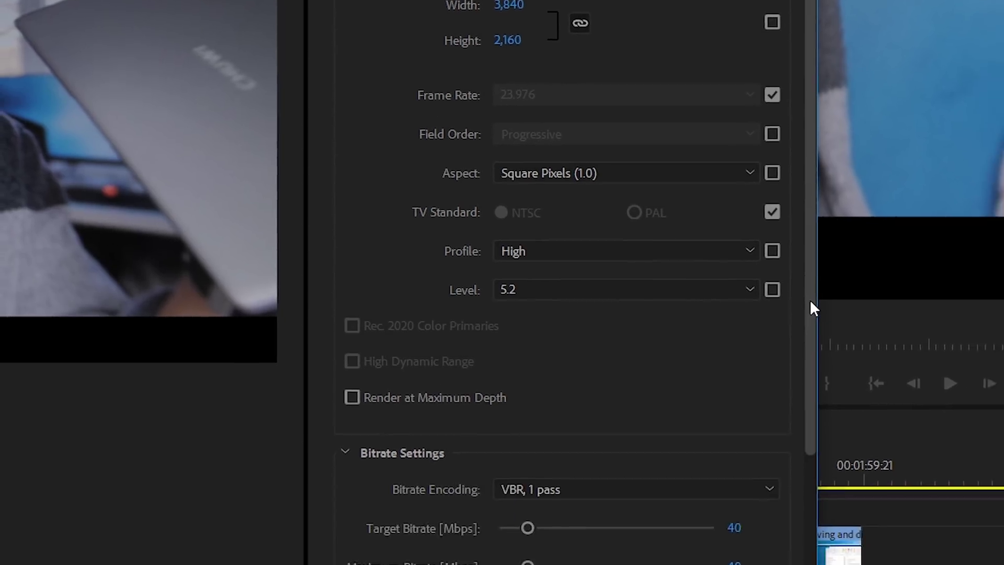
scroll(811, 302, down, 5)
click(733, 346)
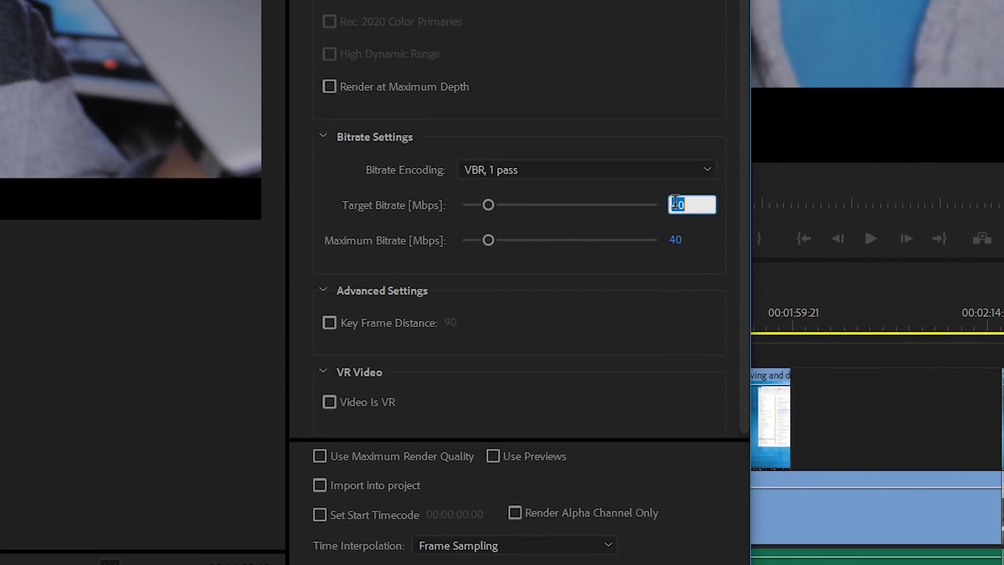
text(60)
key(Return)
click(667, 239)
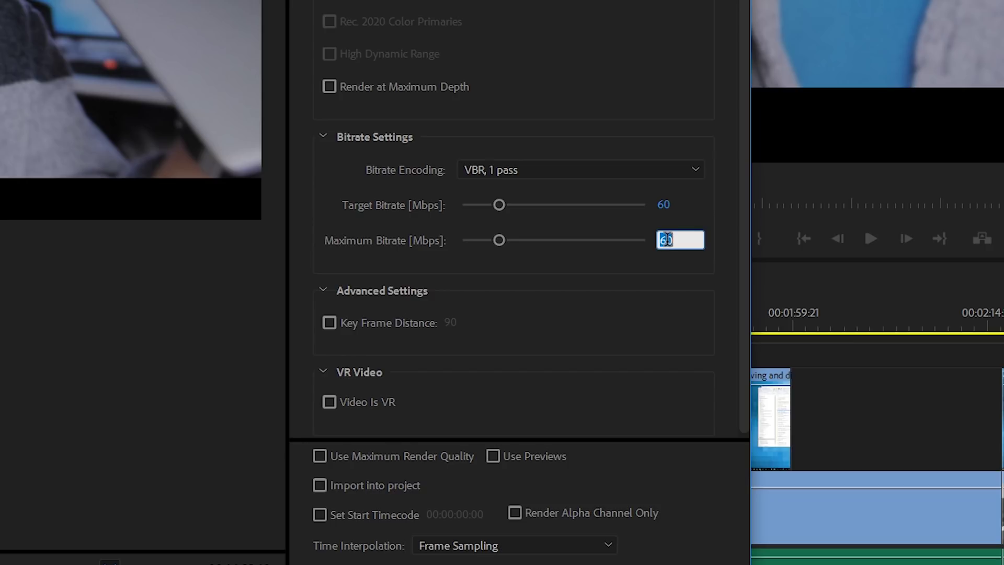
text(90)
key(Return)
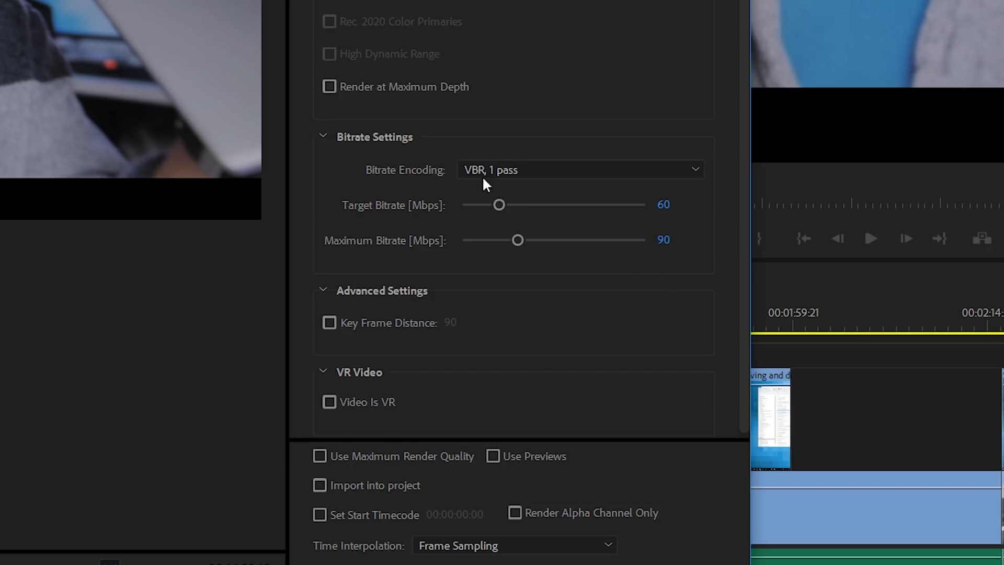
Enable Render at Maximum Depth and enter the export file name '4K Editing Workflow rev1'.
click(366, 90)
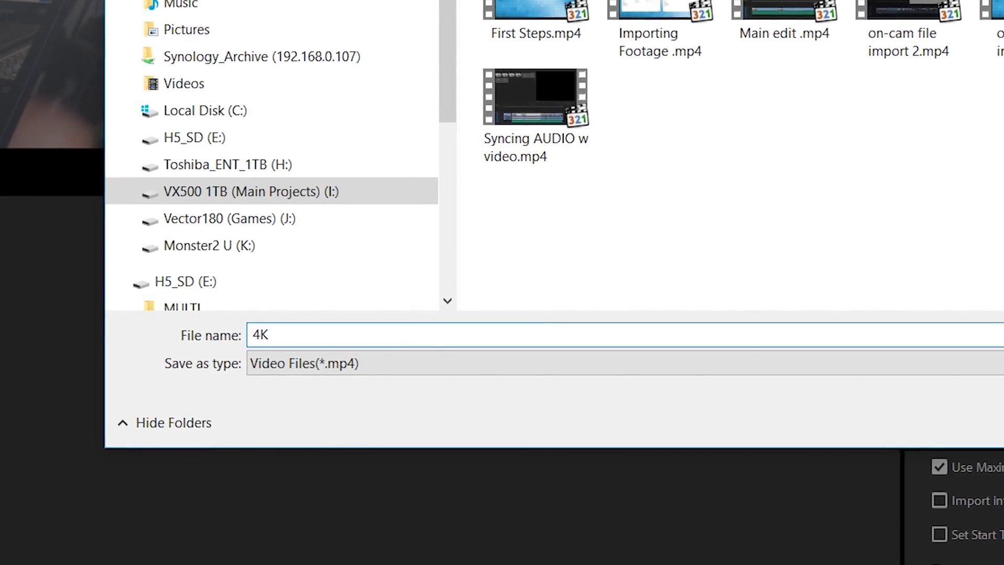
text(Editing Work)
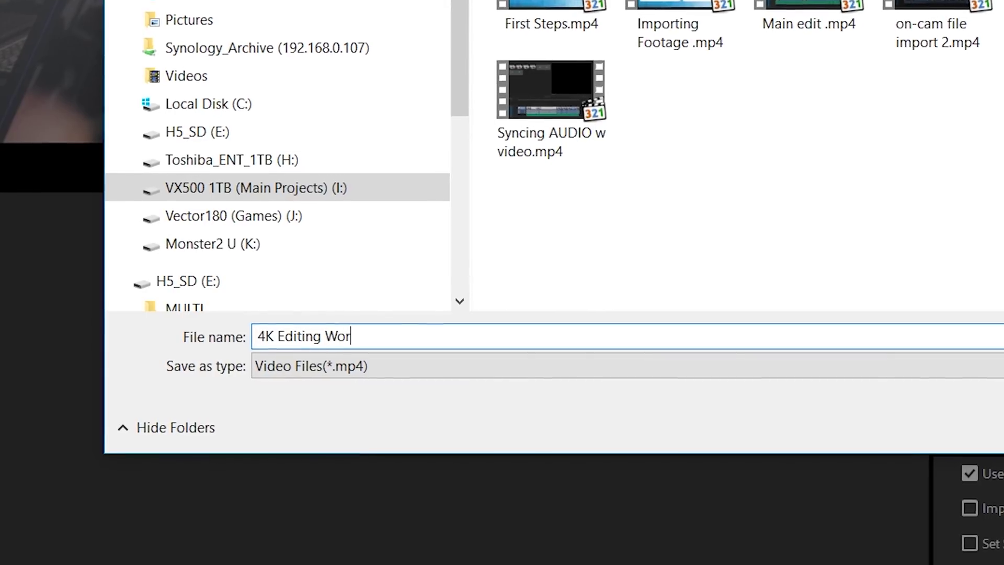
text(flow rev1)
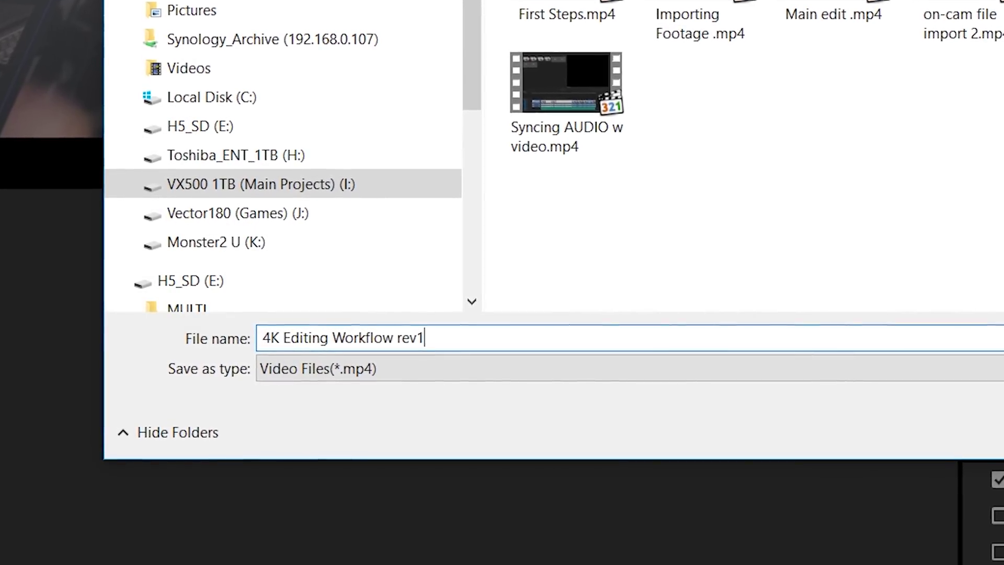